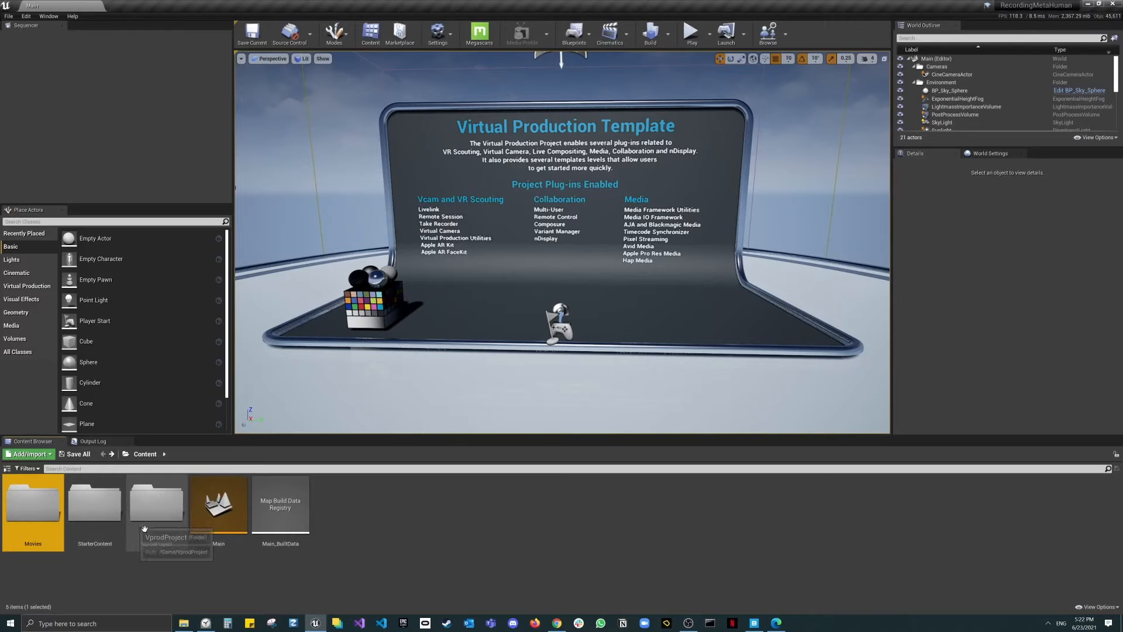
# Switch to Quixel Bridge and browse the MetaHuman presets.
pyautogui.click(1089, 4)
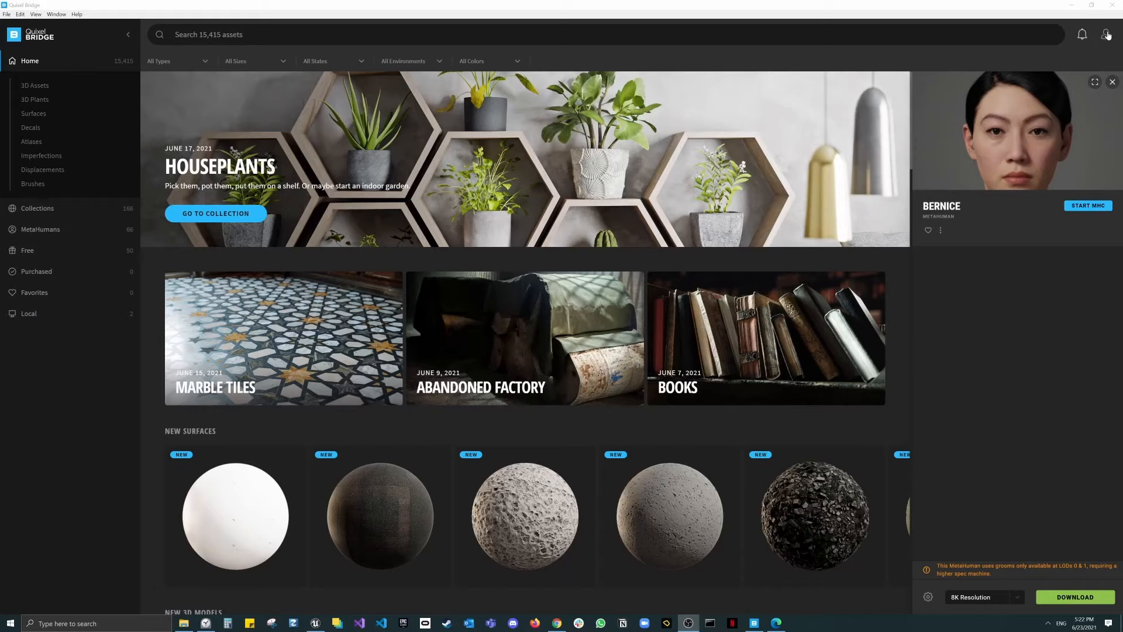
pyautogui.click(37, 232)
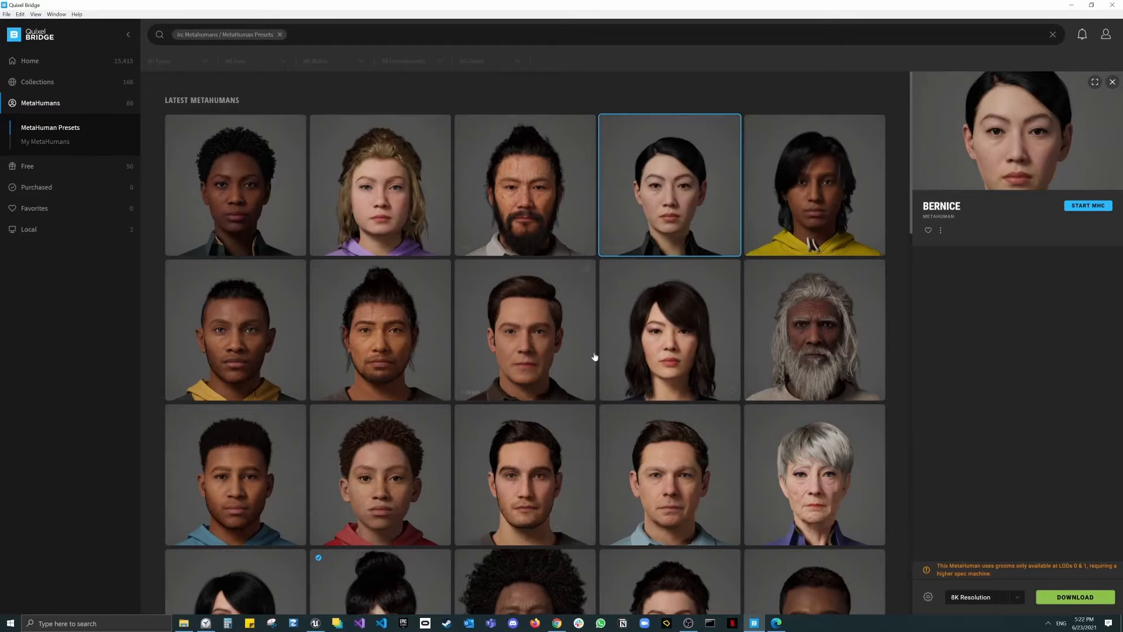
pyautogui.scroll(-5, 609, 322)
pyautogui.scroll(-5, 620, 289)
pyautogui.scroll(9, 660, 284)
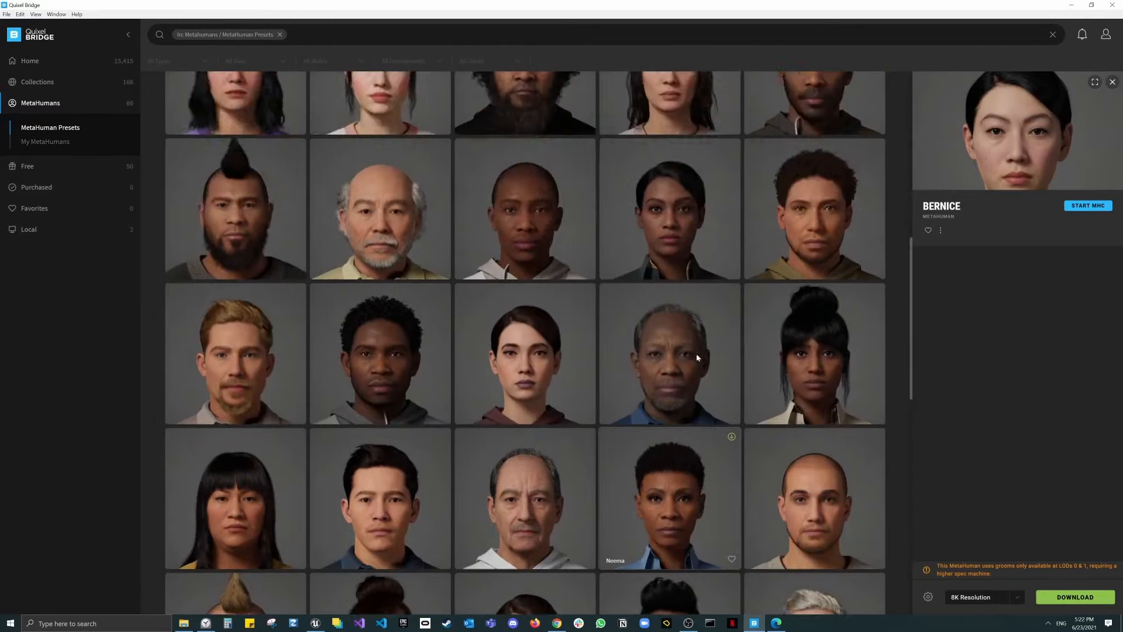
pyautogui.scroll(1, 693, 193)
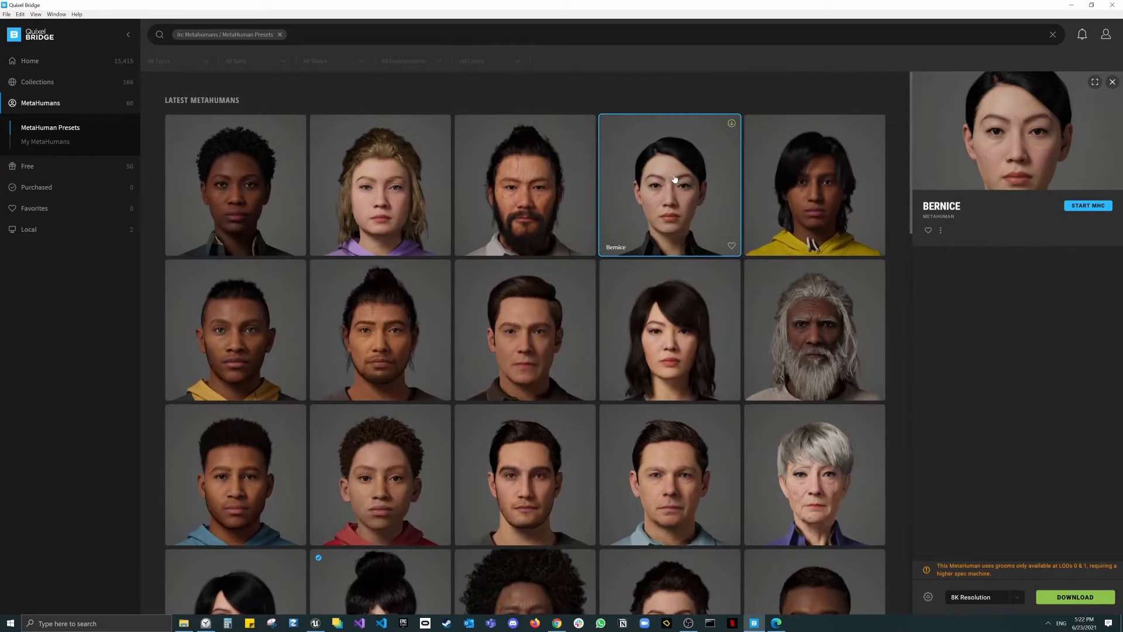
# Select the Bernice MetaHuman preset and launch MetaHuman Creator from it.
pyautogui.click(535, 185)
pyautogui.click(637, 183)
pyautogui.click(576, 177)
pyautogui.click(682, 180)
pyautogui.click(1091, 208)
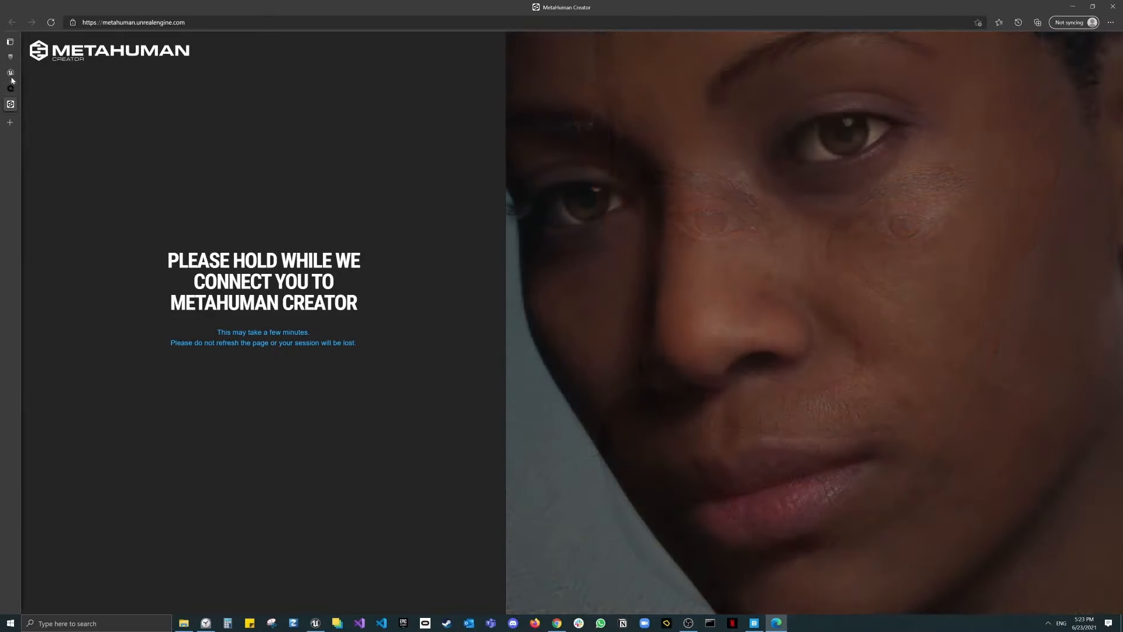
# Look over the Quixel Bridge download page and the MetaHuman Creator page on unrealengine.com.
pyautogui.moveTo(12, 75)
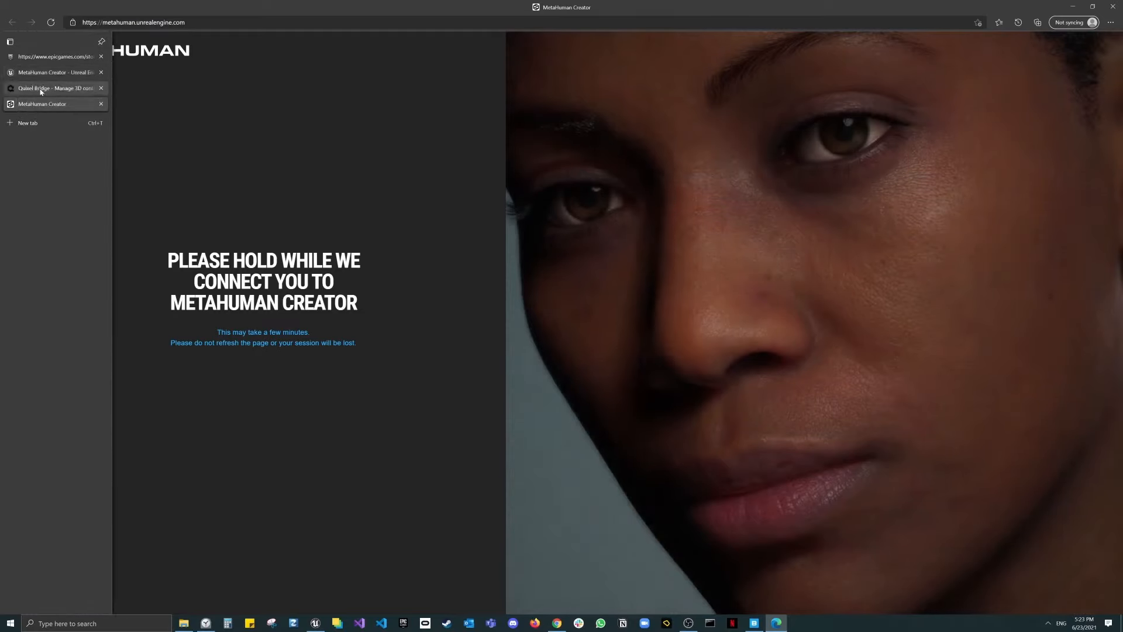
pyautogui.click(47, 90)
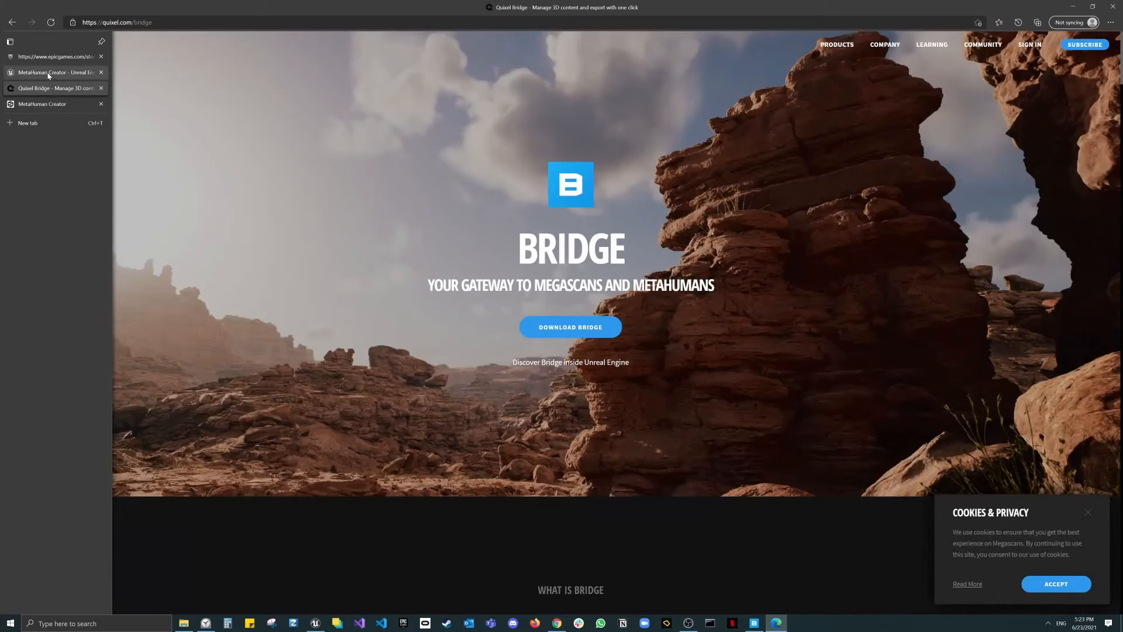
pyautogui.click(50, 74)
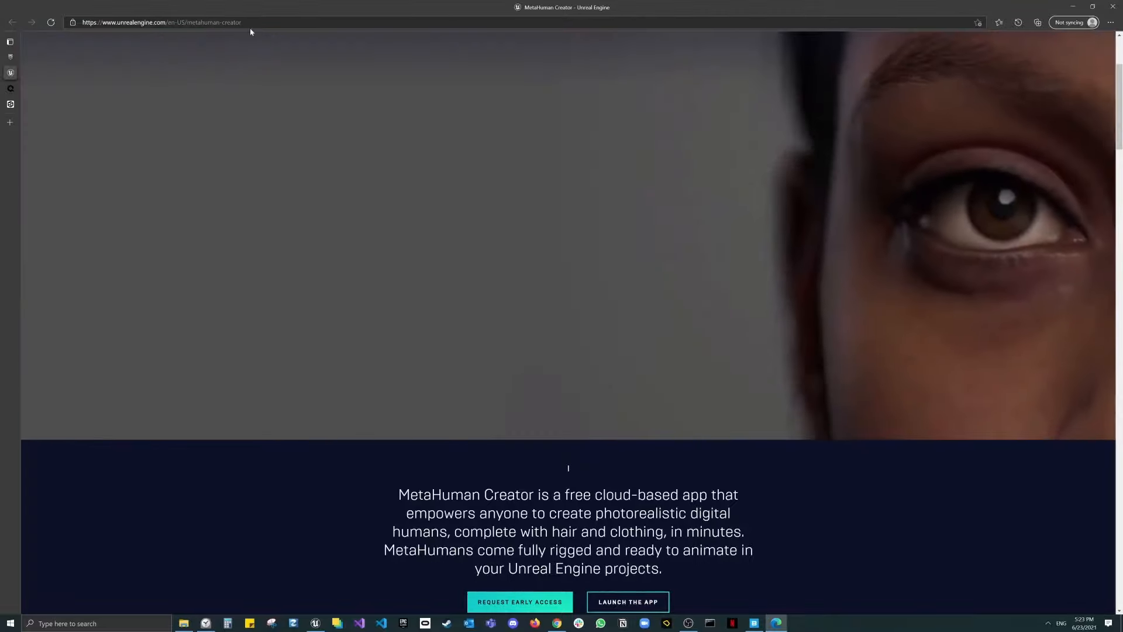
pyautogui.moveTo(216, 22); pyautogui.dragTo(254, 24)
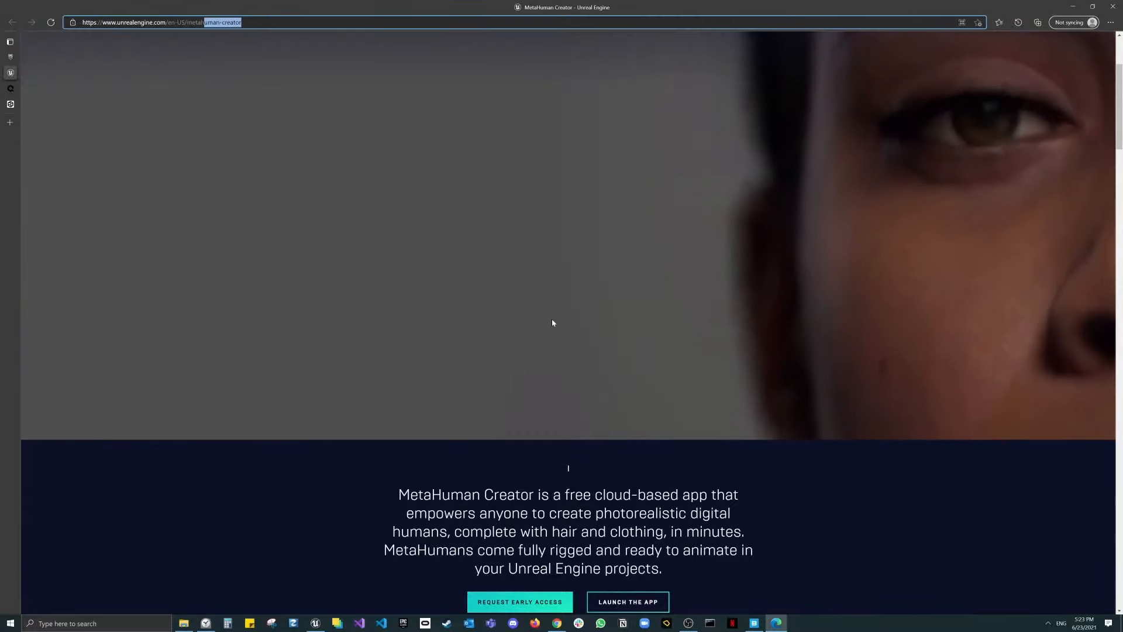
pyautogui.scroll(3, 565, 325)
pyautogui.scroll(-6, 578, 332)
pyautogui.scroll(2, 639, 402)
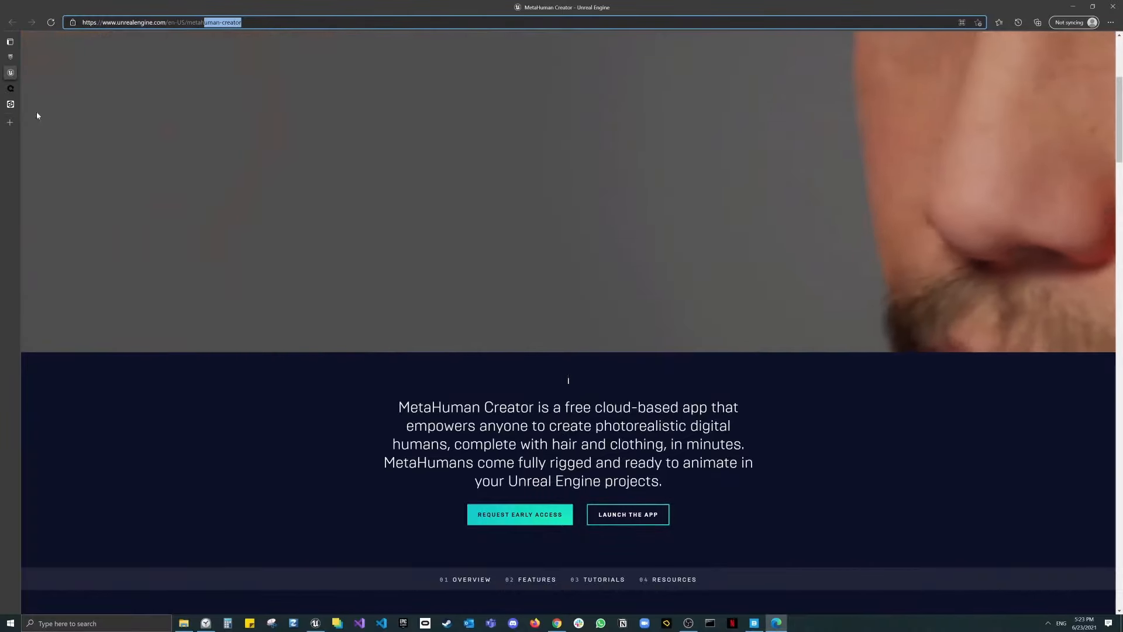
# Return to the MetaHuman Creator web app and create a new MetaHuman using Bernice as the starting point.
pyautogui.click(11, 105)
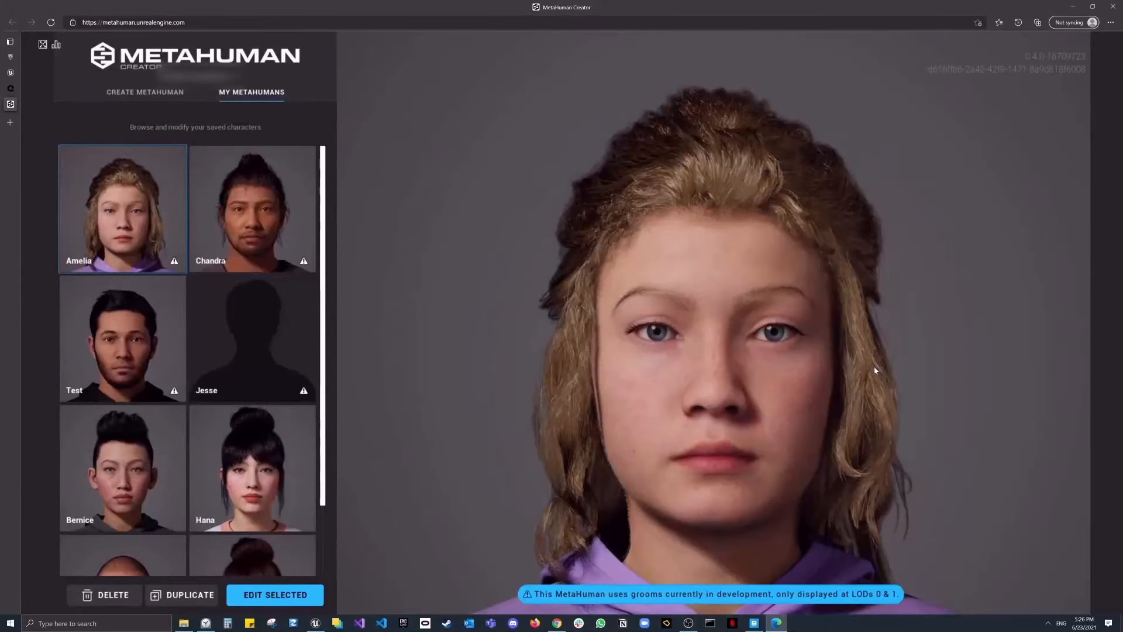
pyautogui.click(171, 103)
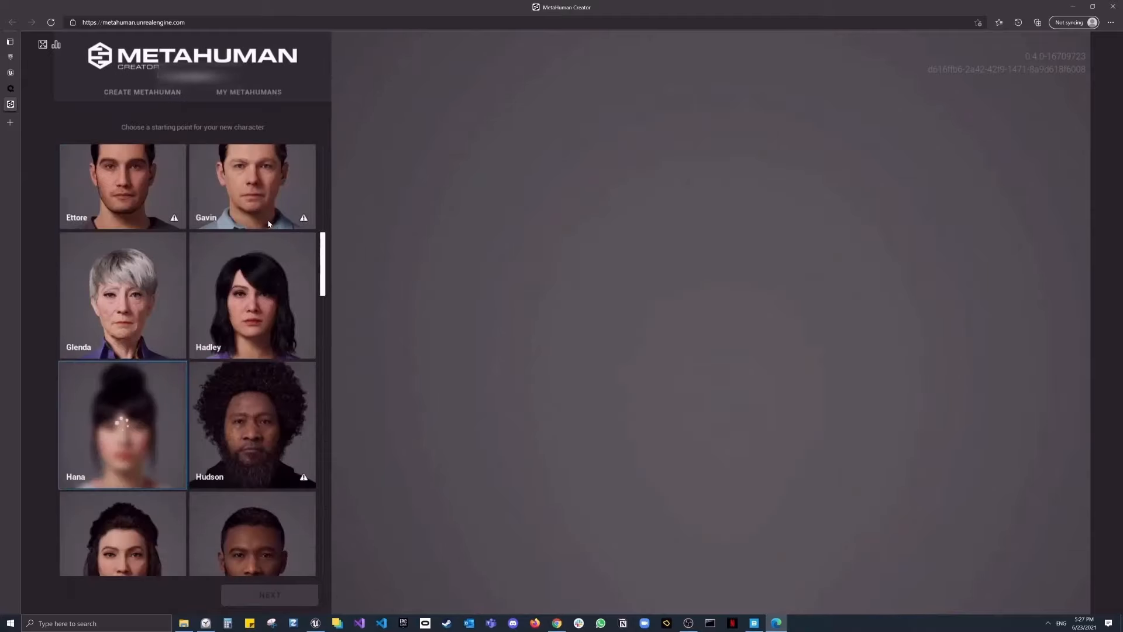
pyautogui.scroll(3, 274, 227)
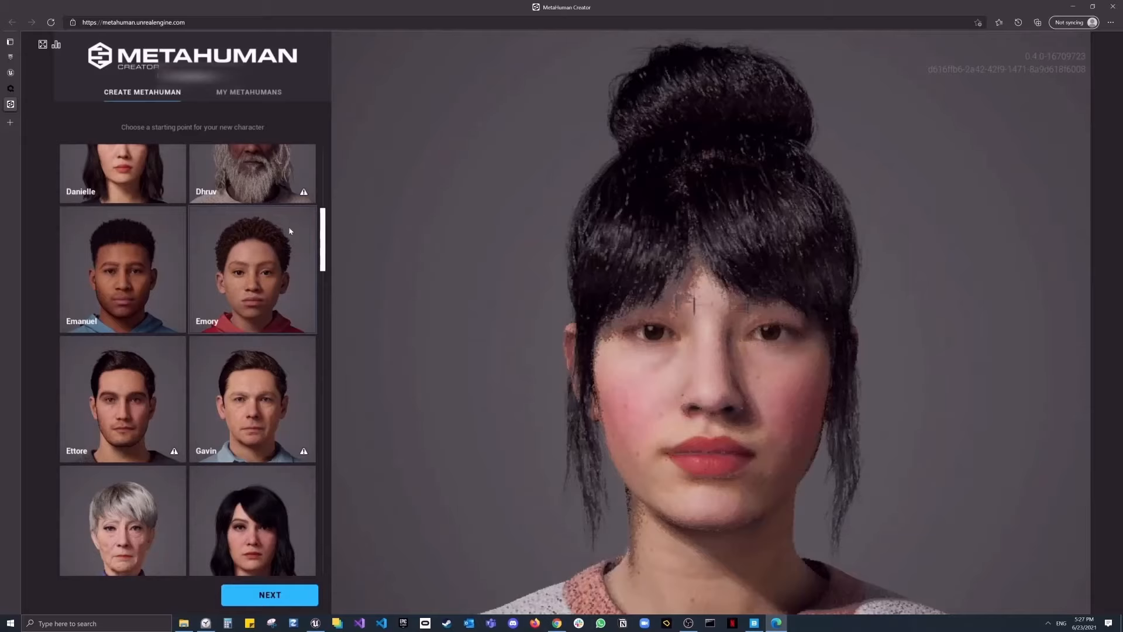
pyautogui.scroll(5, 290, 231)
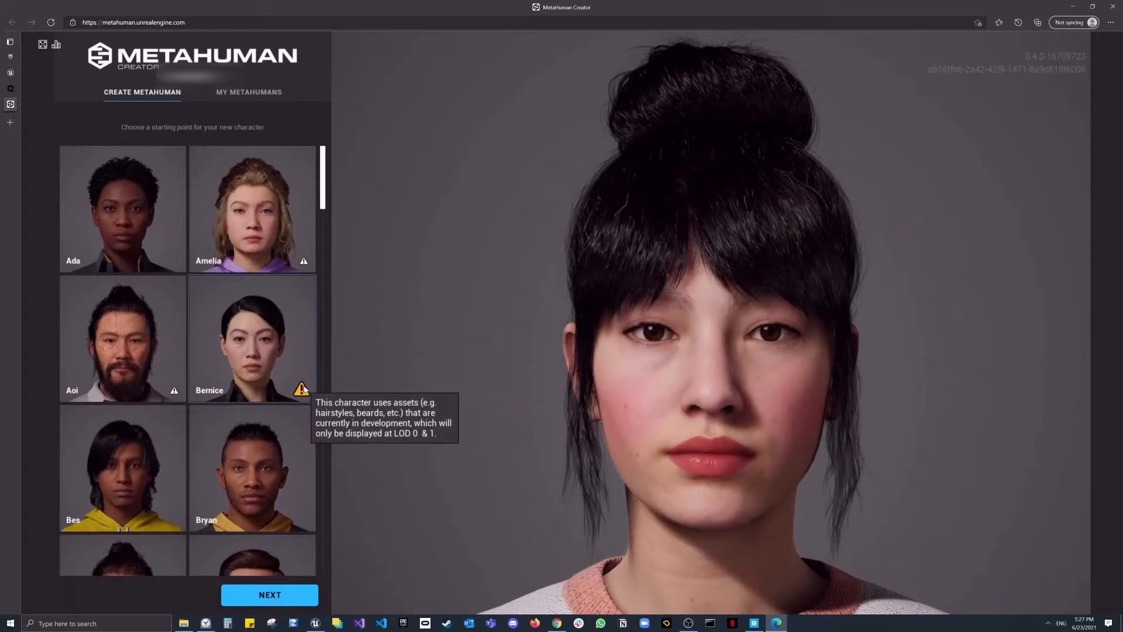
pyautogui.scroll(-1, 233, 357)
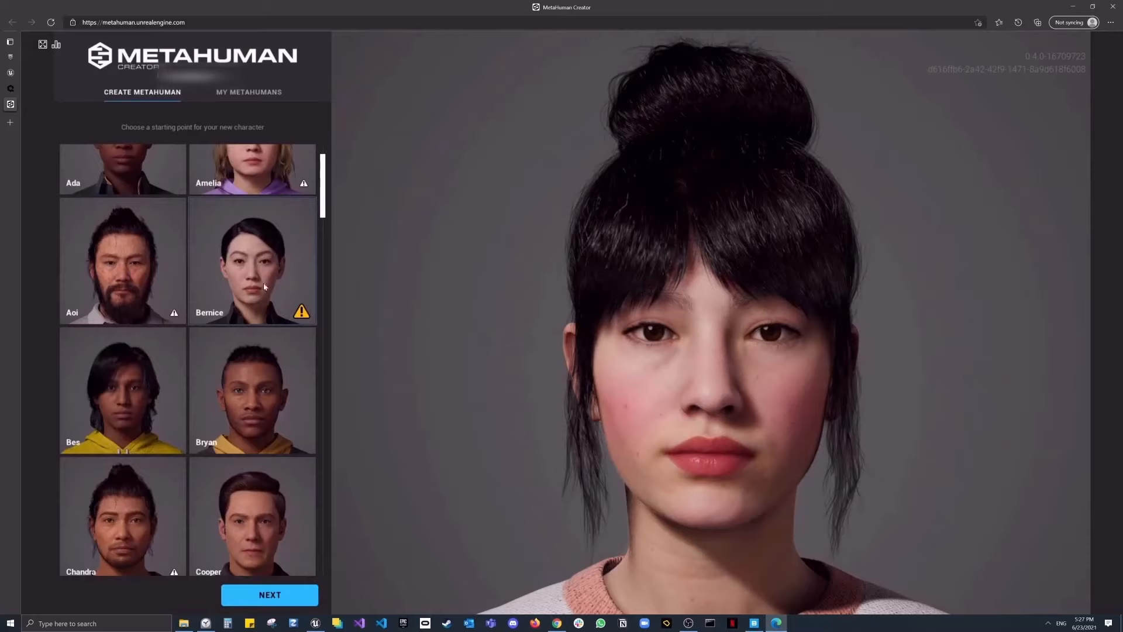
pyautogui.scroll(-2, 158, 351)
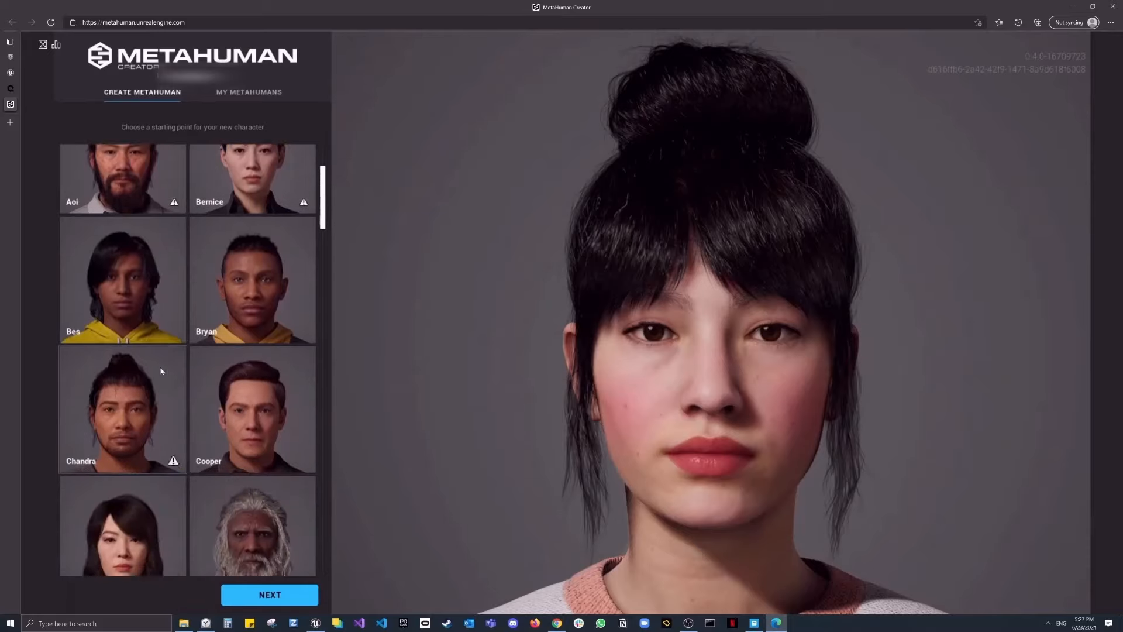
pyautogui.scroll(3, 234, 409)
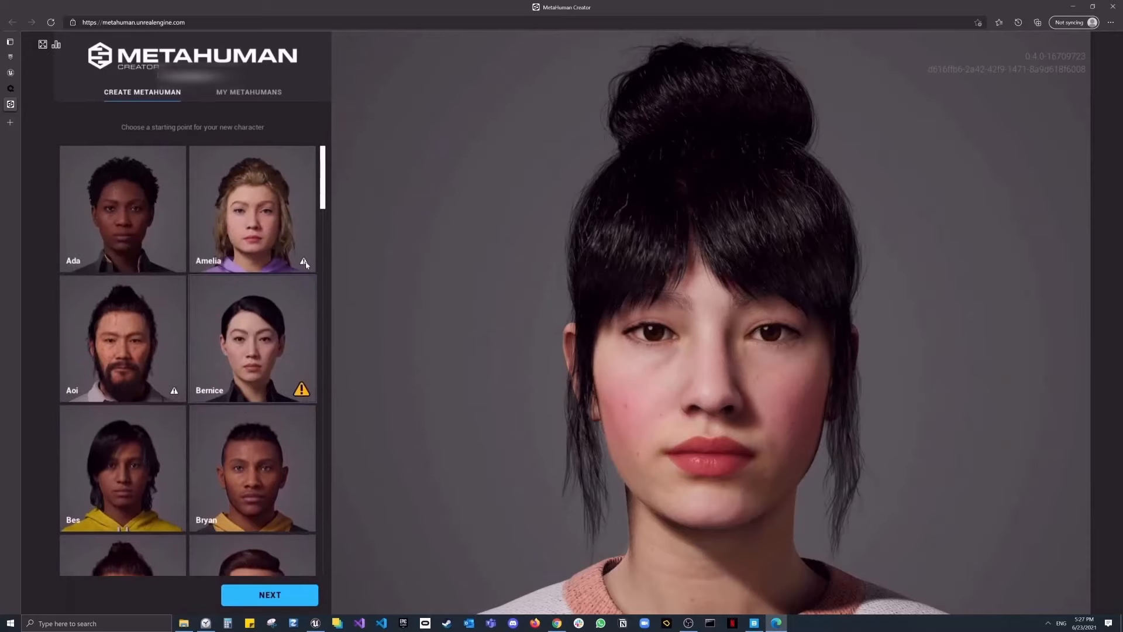
pyautogui.click(285, 352)
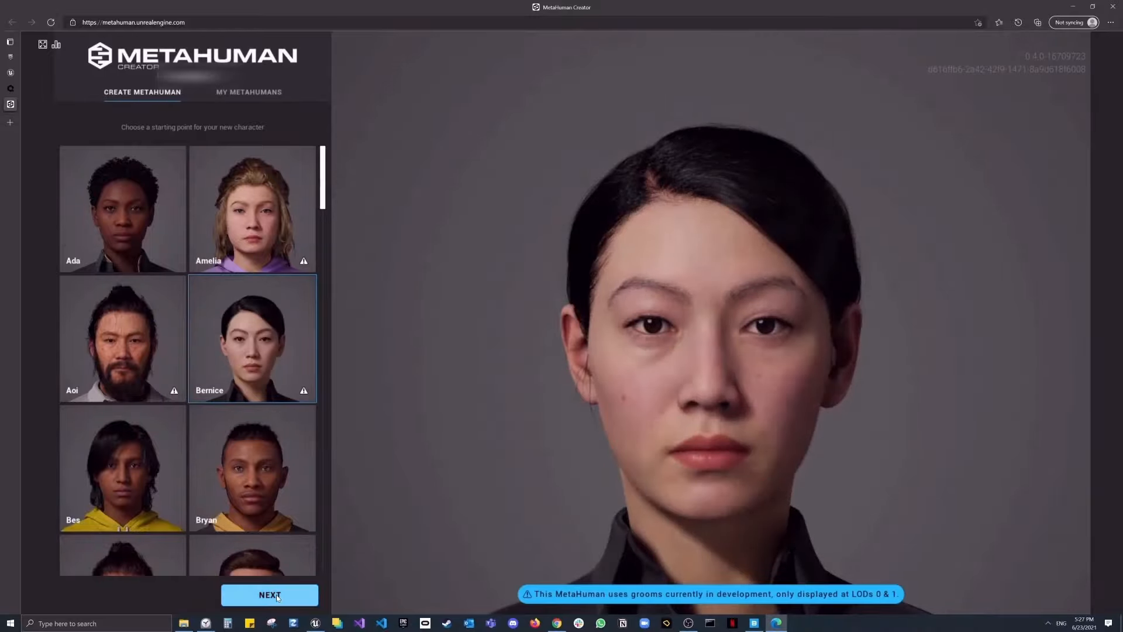
pyautogui.click(276, 596)
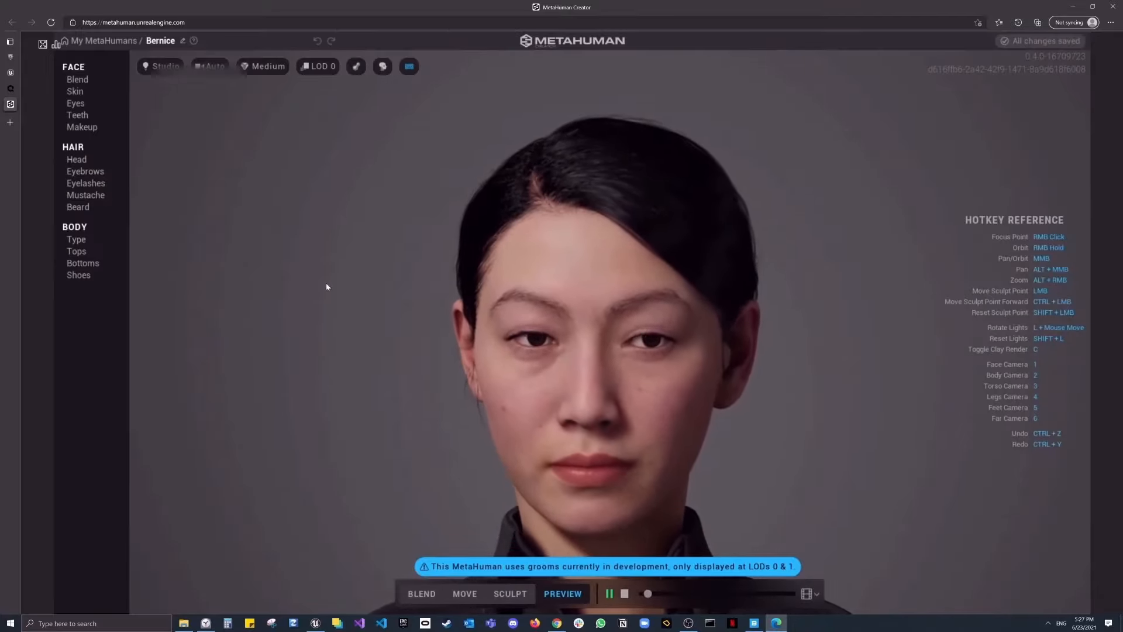
# Preview the character at LOD 1 and LOD 2, and set the level of detail back to LOD 0.
pyautogui.click(318, 66)
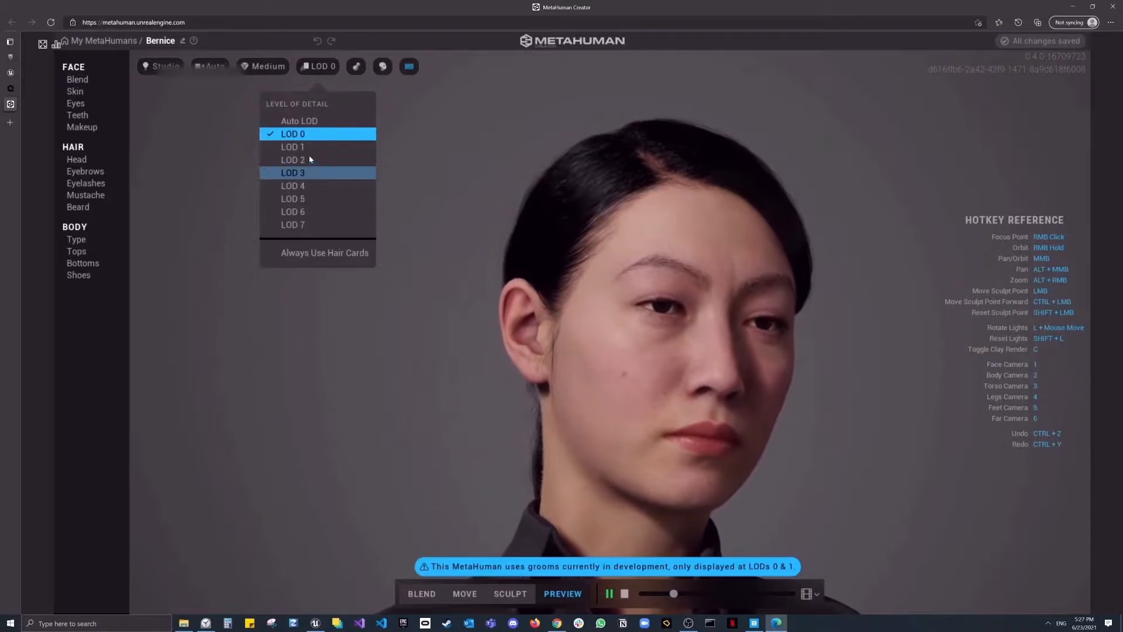
pyautogui.click(308, 147)
pyautogui.click(319, 66)
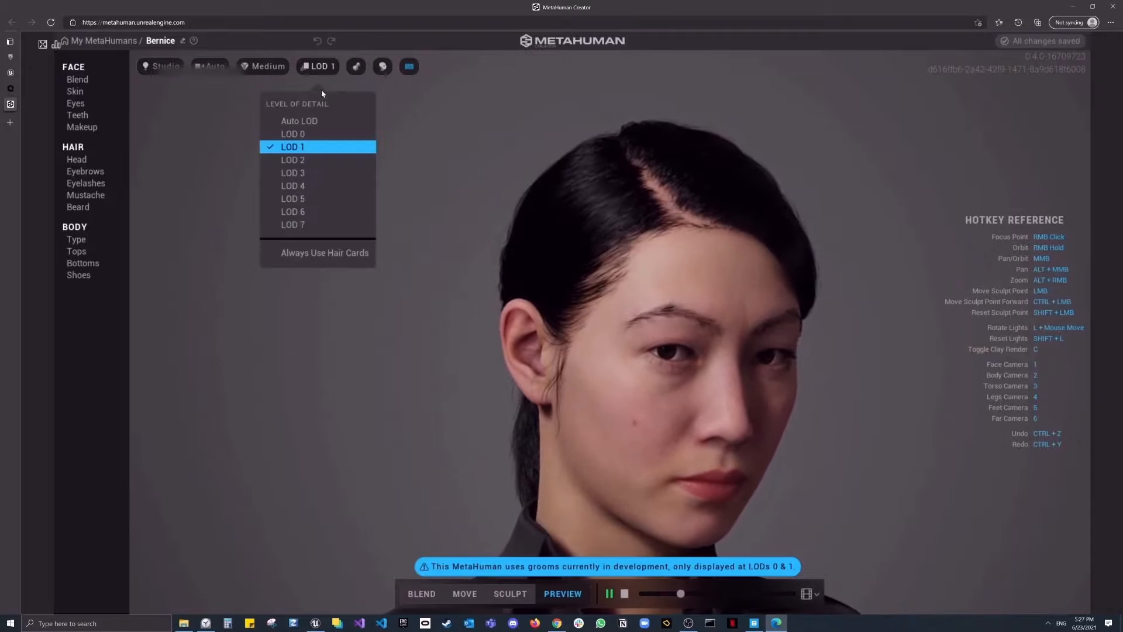
pyautogui.click(309, 160)
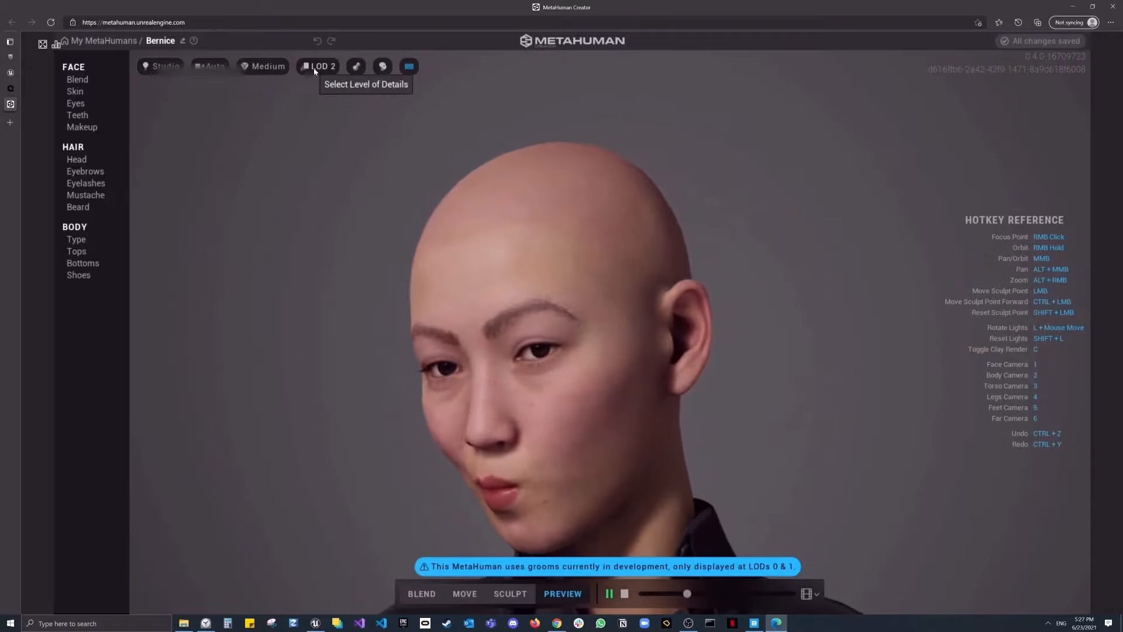
pyautogui.click(315, 67)
pyautogui.click(304, 133)
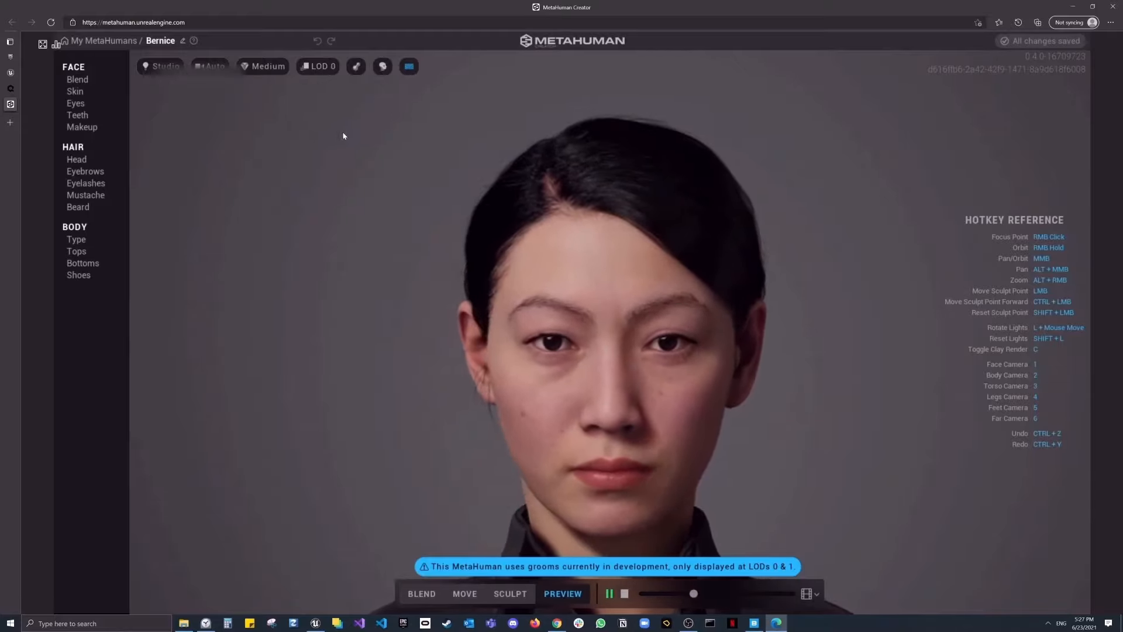
# Preview the clay material, restore the normal skin rendering and stop the preview animation.
pyautogui.click(357, 67)
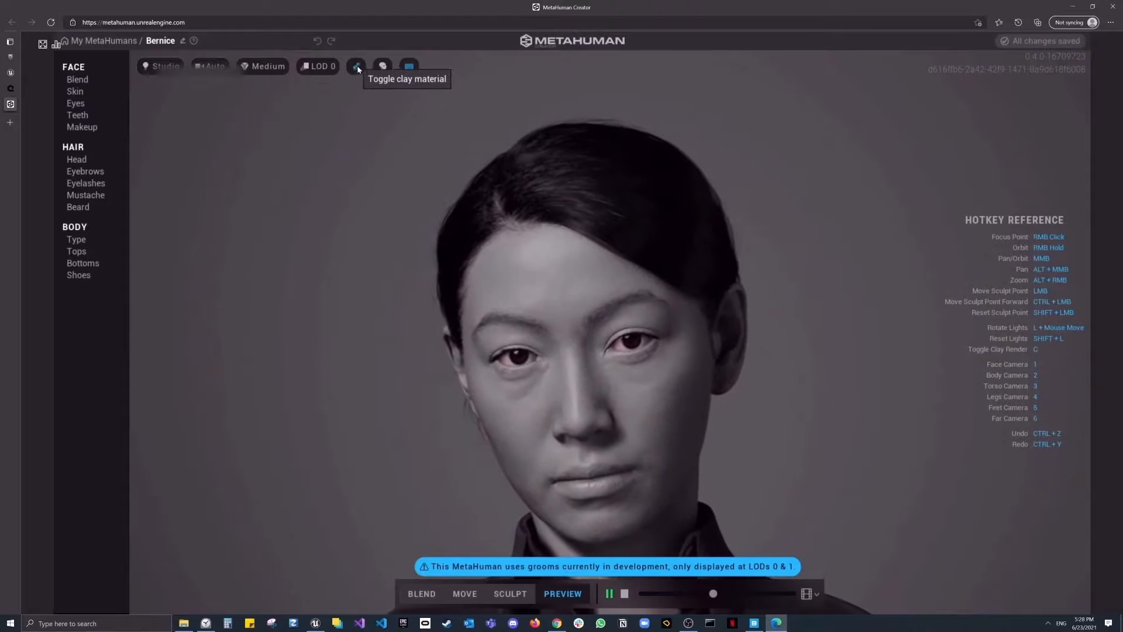
pyautogui.click(358, 69)
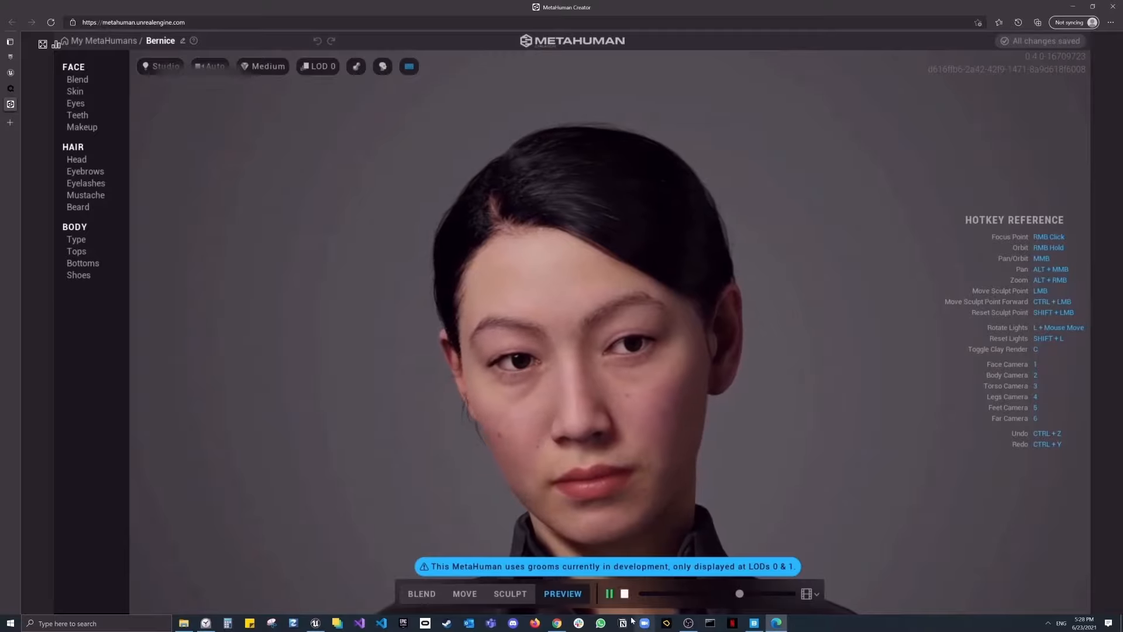
pyautogui.click(625, 593)
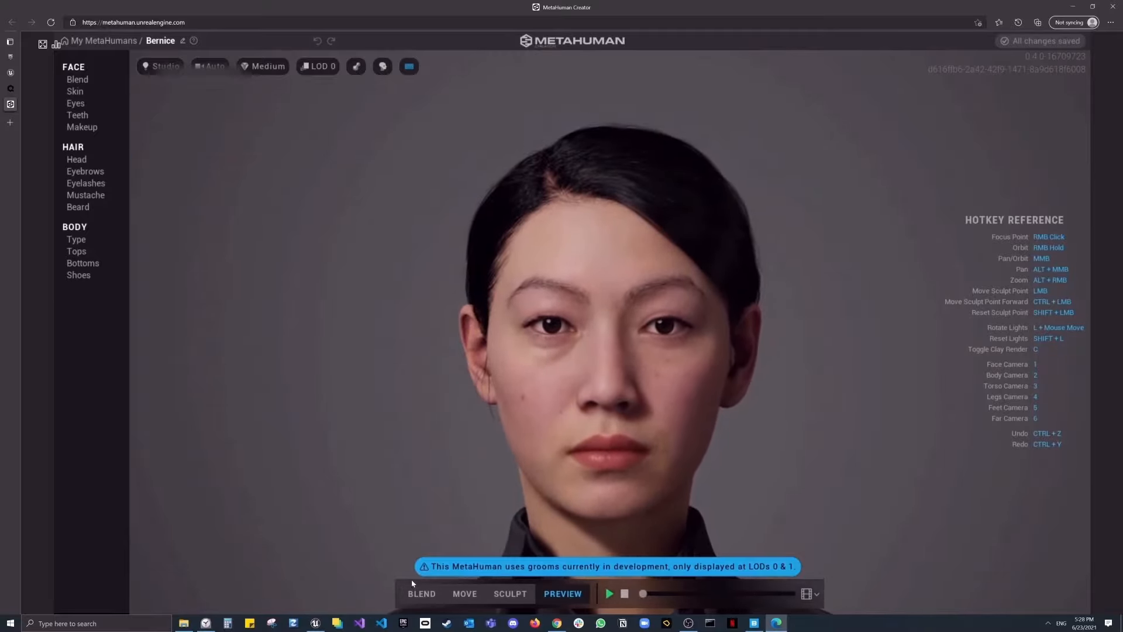
# Fill the three face Blend slots with the Amelia, Ada and Aoi presets.
pyautogui.click(82, 83)
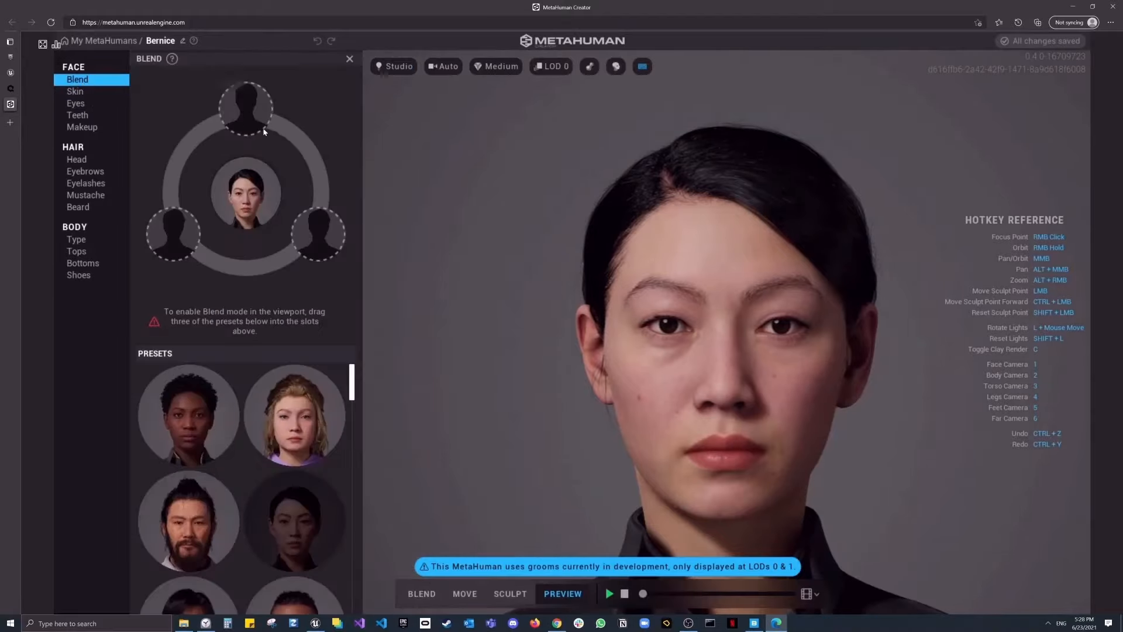
pyautogui.moveTo(299, 417); pyautogui.dragTo(330, 232)
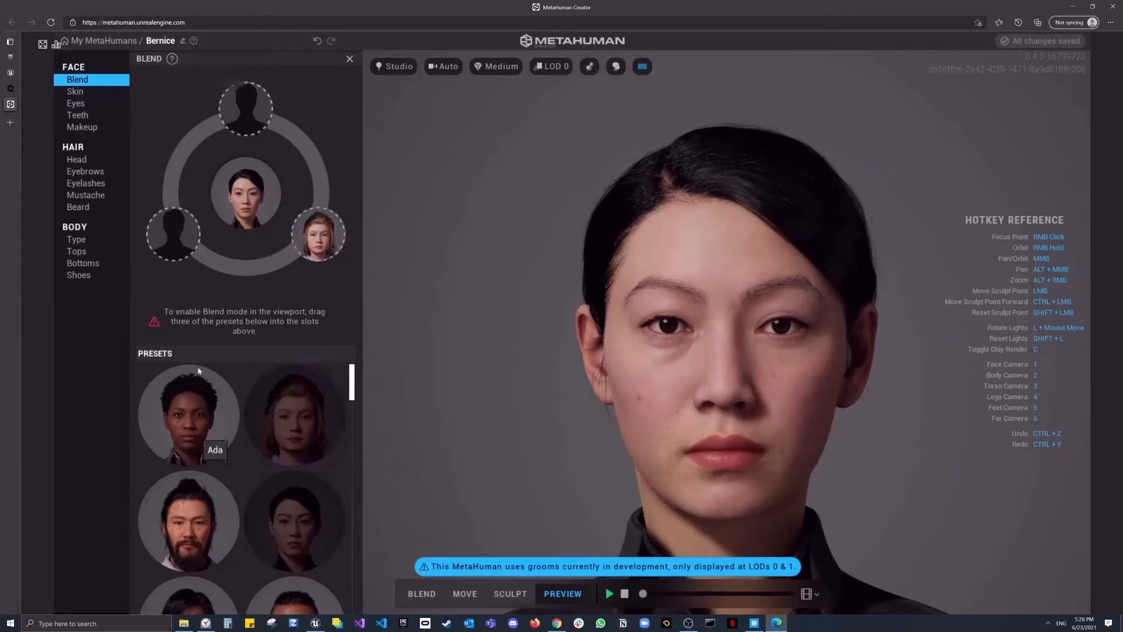
pyautogui.moveTo(219, 448); pyautogui.dragTo(174, 234)
pyautogui.moveTo(202, 536); pyautogui.dragTo(254, 115)
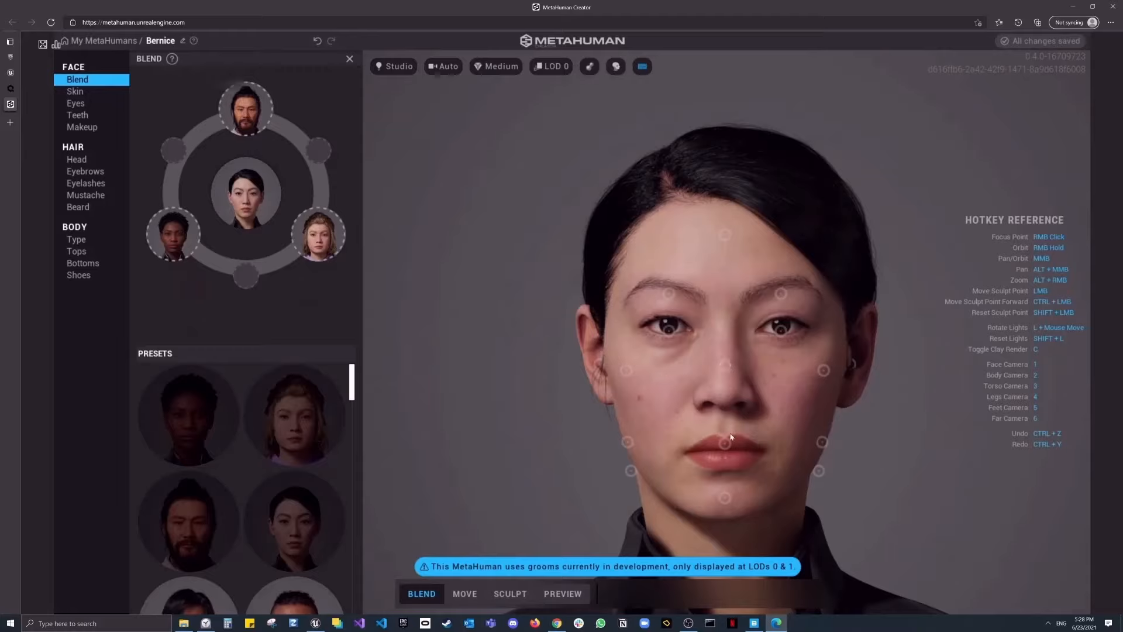
# Try blending the nose region with the slotted presets, and switch to Sculpt mode to inspect the face's control points.
pyautogui.moveTo(725, 366)
pyautogui.mouseDown()
pyautogui.moveTo(723, 293)
pyautogui.moveTo(673, 319)
pyautogui.moveTo(648, 377)
pyautogui.moveTo(674, 422)
pyautogui.moveTo(713, 433)
pyautogui.moveTo(647, 423)
pyautogui.moveTo(655, 409)
pyautogui.moveTo(720, 424)
pyautogui.moveTo(797, 410)
pyautogui.moveTo(781, 319)
pyautogui.moveTo(711, 356)
pyautogui.moveTo(647, 330)
pyautogui.mouseUp()
pyautogui.moveTo(722, 367); pyautogui.dragTo(729, 369)
pyautogui.click(510, 594)
pyautogui.scroll(5, 718, 411)
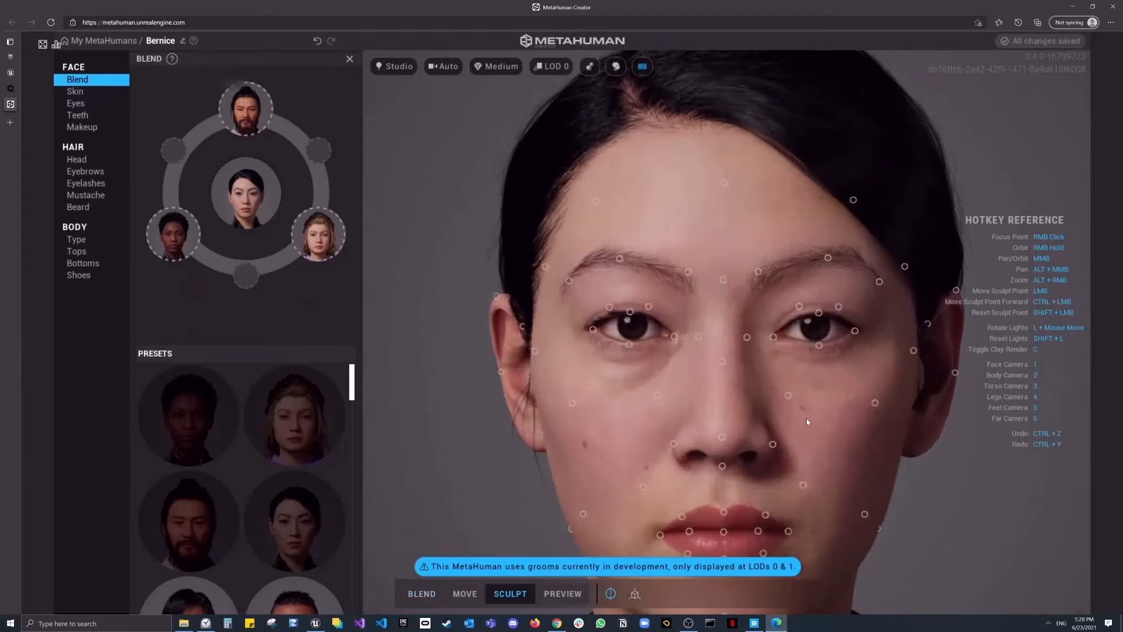
pyautogui.moveTo(685, 402); pyautogui.dragTo(668, 391, button='right')
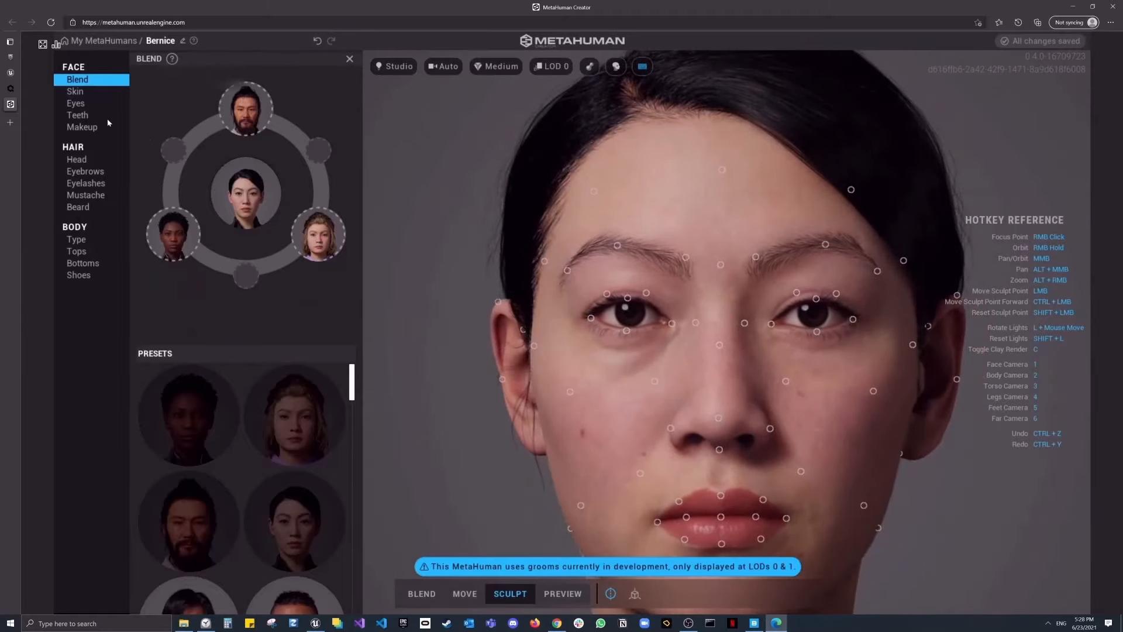
# Apply eye Preset 007 to the character and inspect the eyes up close.
pyautogui.click(86, 104)
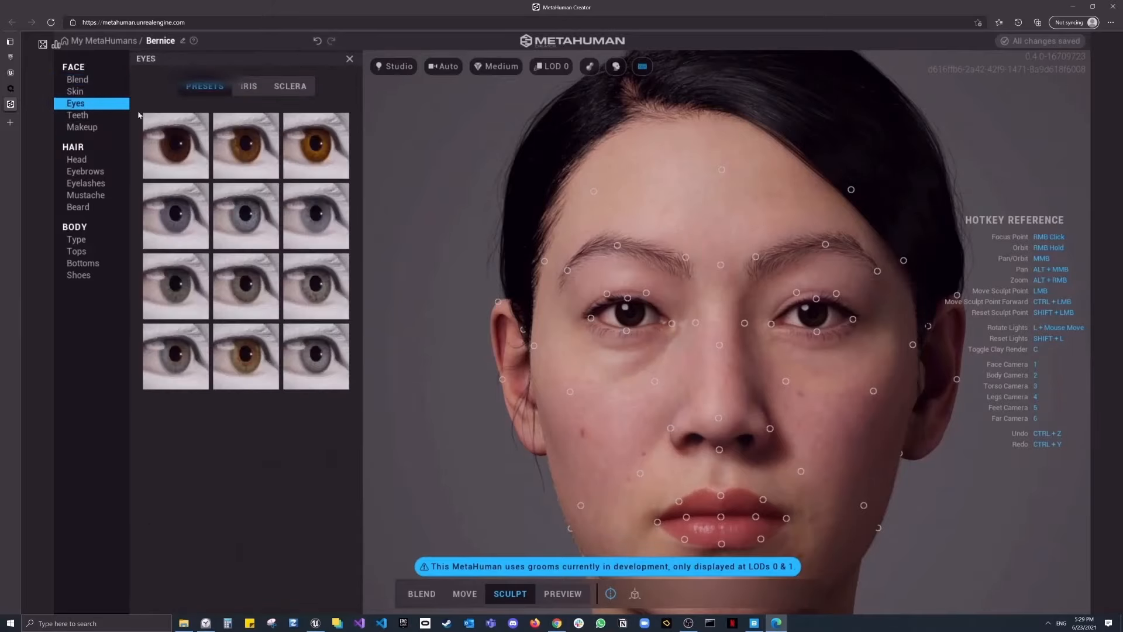
pyautogui.click(178, 282)
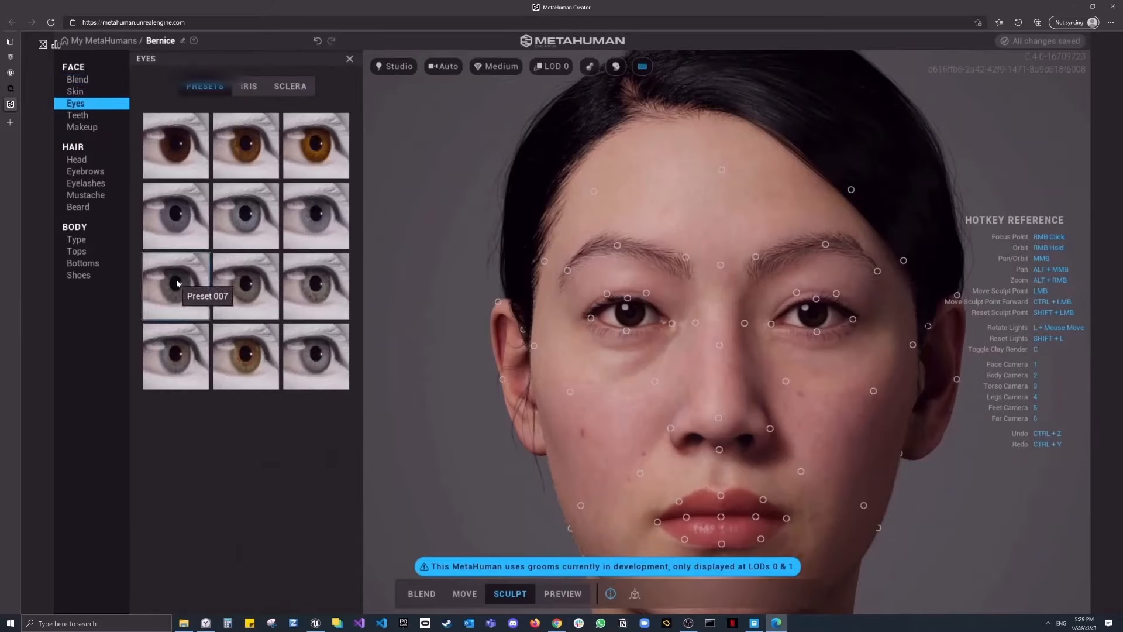
pyautogui.scroll(5, 651, 346)
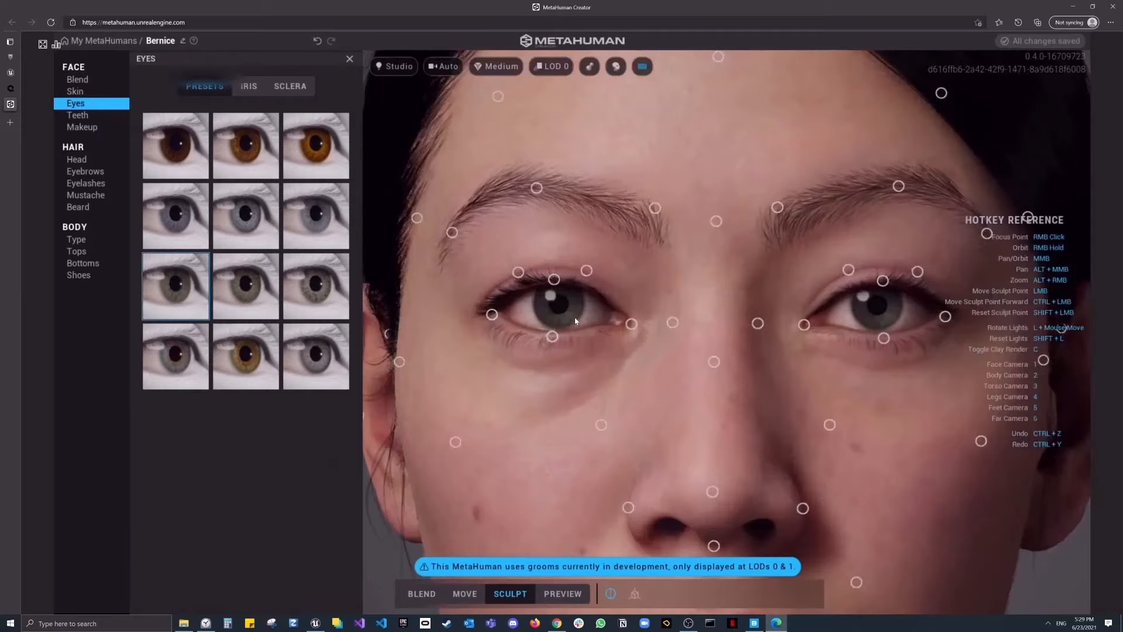
pyautogui.scroll(4, 652, 344)
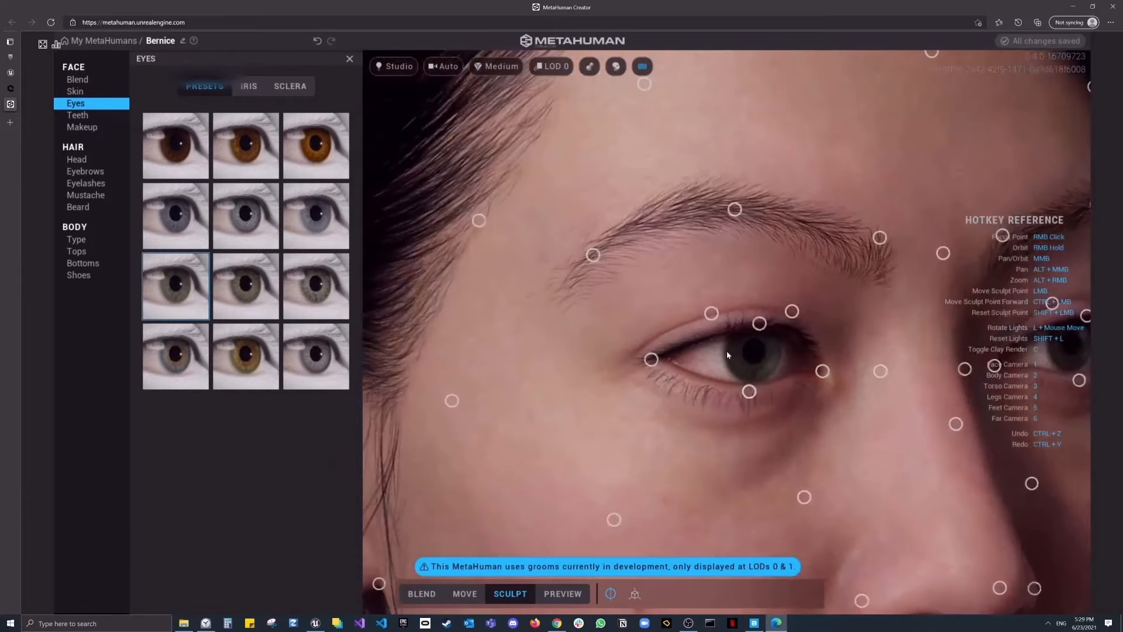
# Leave the Bernice editing session and return to the My MetaHumans gallery.
pyautogui.scroll(2, 727, 350)
pyautogui.moveTo(807, 396); pyautogui.dragTo(691, 381, button='right')
pyautogui.click(109, 44)
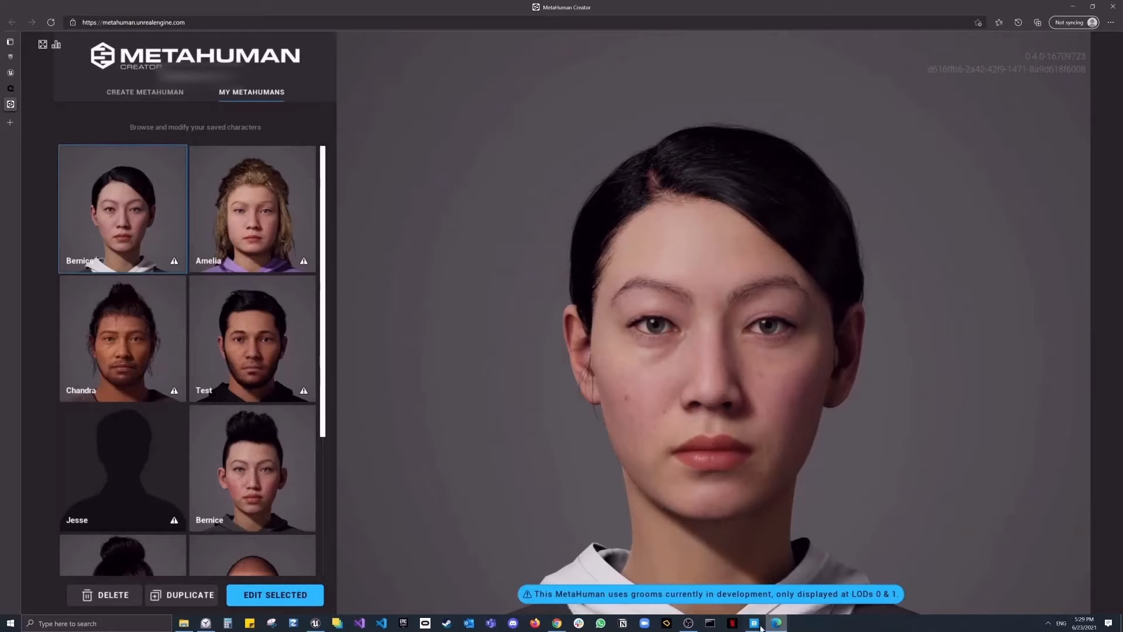
# Switch to Quixel Bridge and select the customized Bernice character in the My MetaHumans collection.
pyautogui.moveTo(760, 627)
pyautogui.click(758, 579)
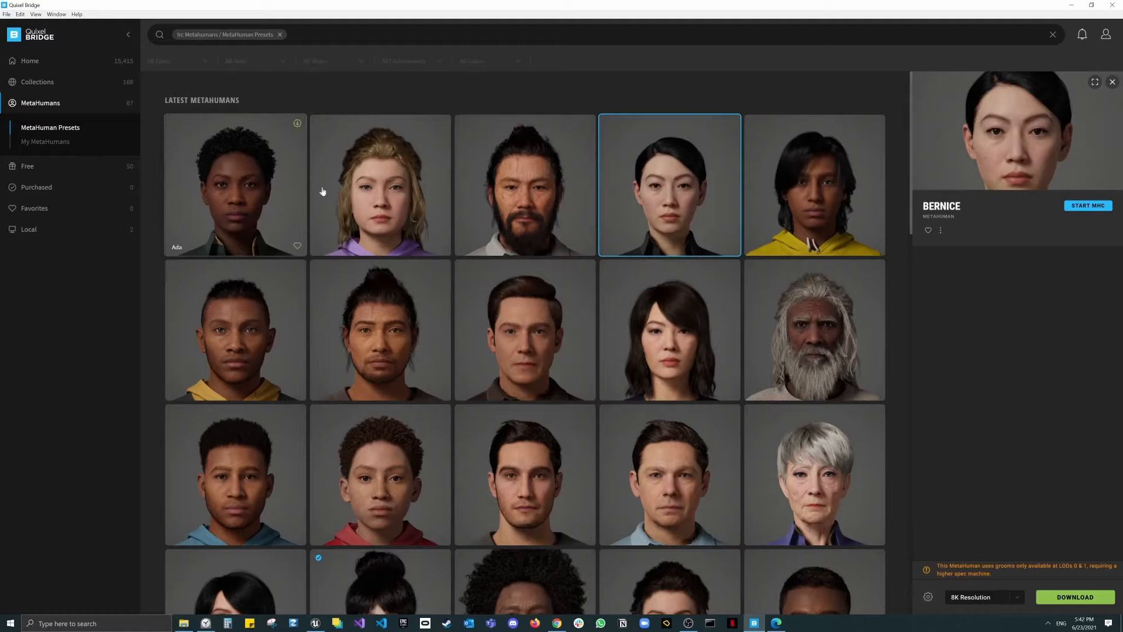
pyautogui.click(65, 142)
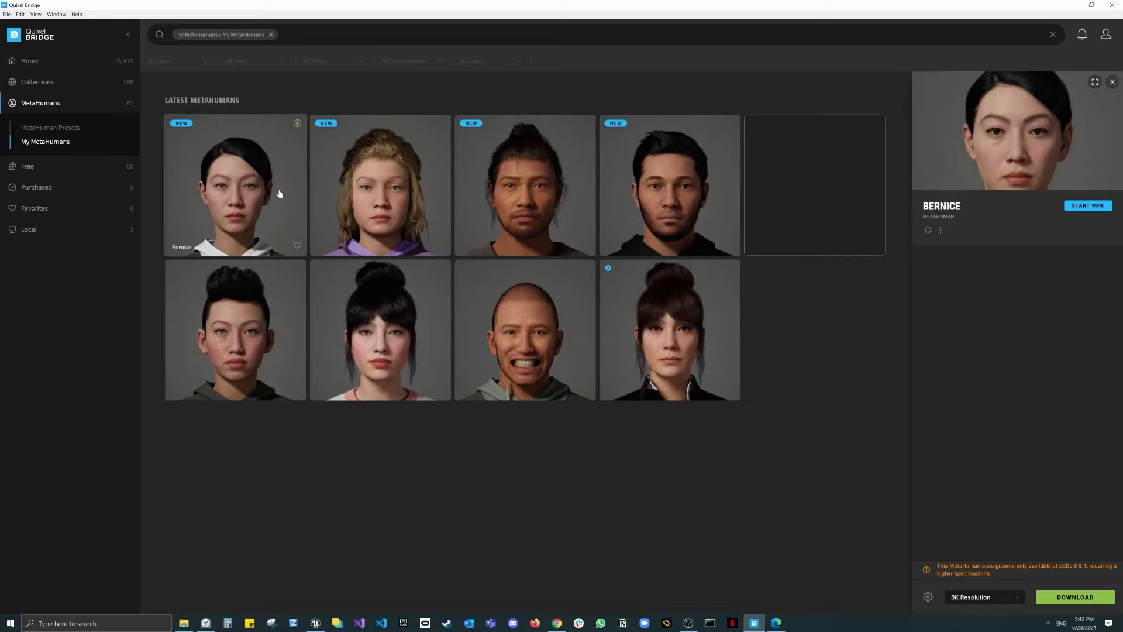
pyautogui.click(254, 162)
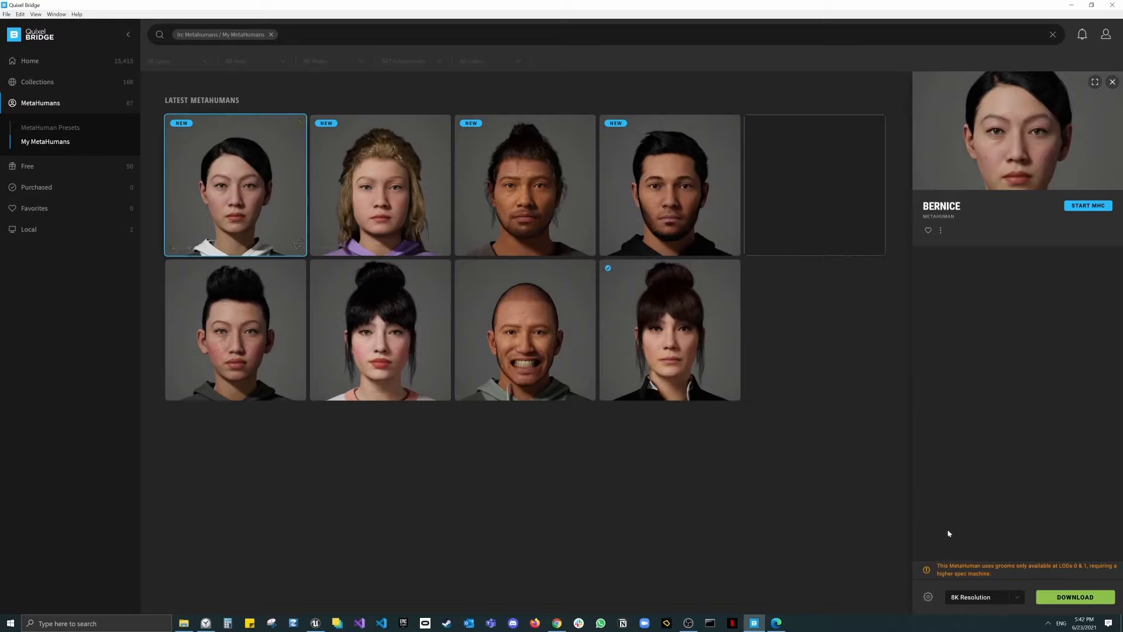
# Review Bernice's export settings for the export target, textures, models and filenames, including the MetaHumans format options.
pyautogui.click(928, 598)
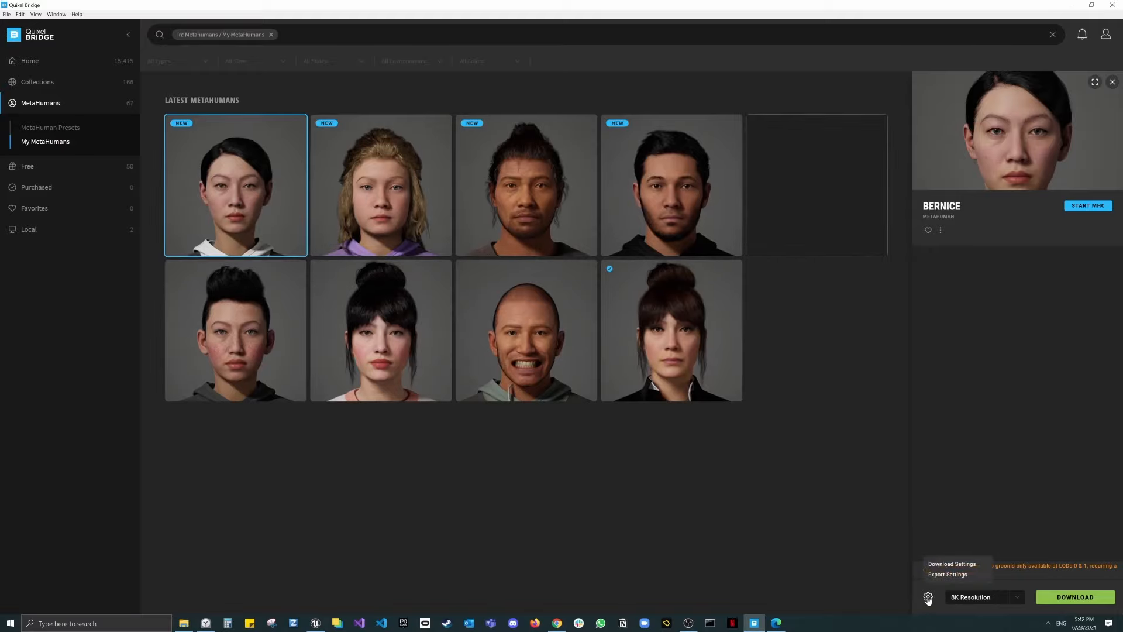
pyautogui.click(936, 576)
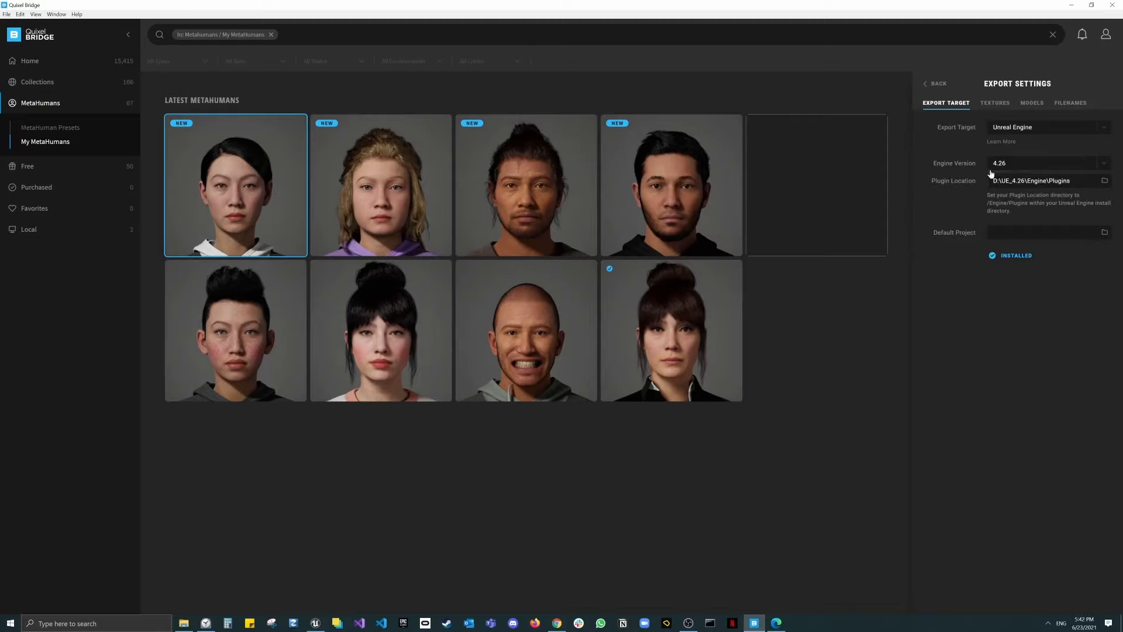
pyautogui.click(1020, 170)
pyautogui.click(1021, 170)
pyautogui.click(994, 105)
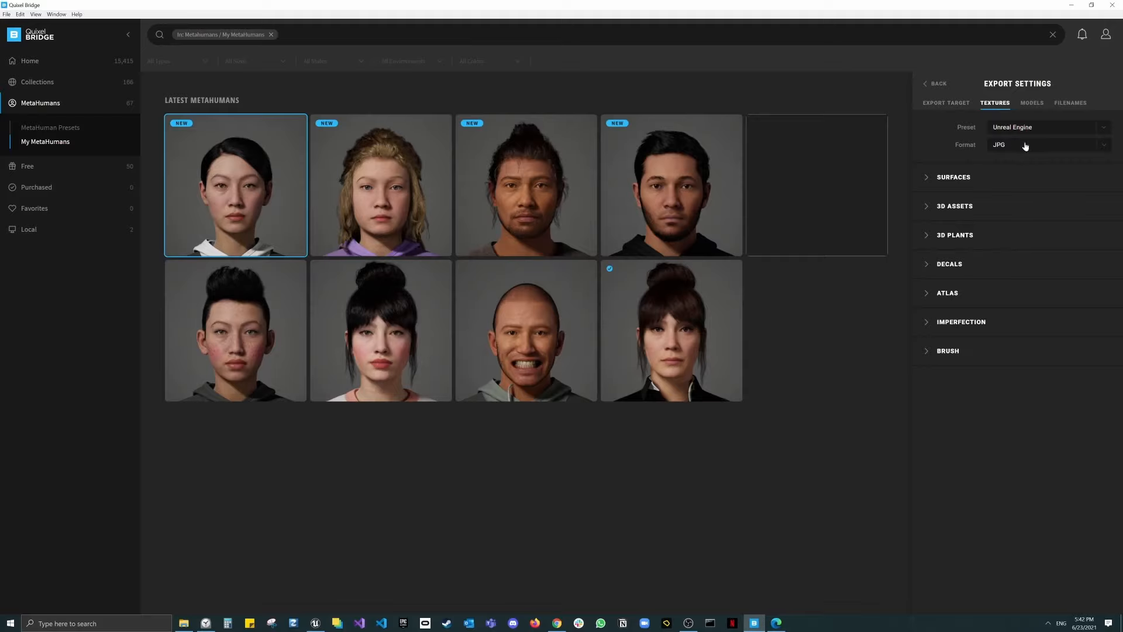
pyautogui.click(1034, 108)
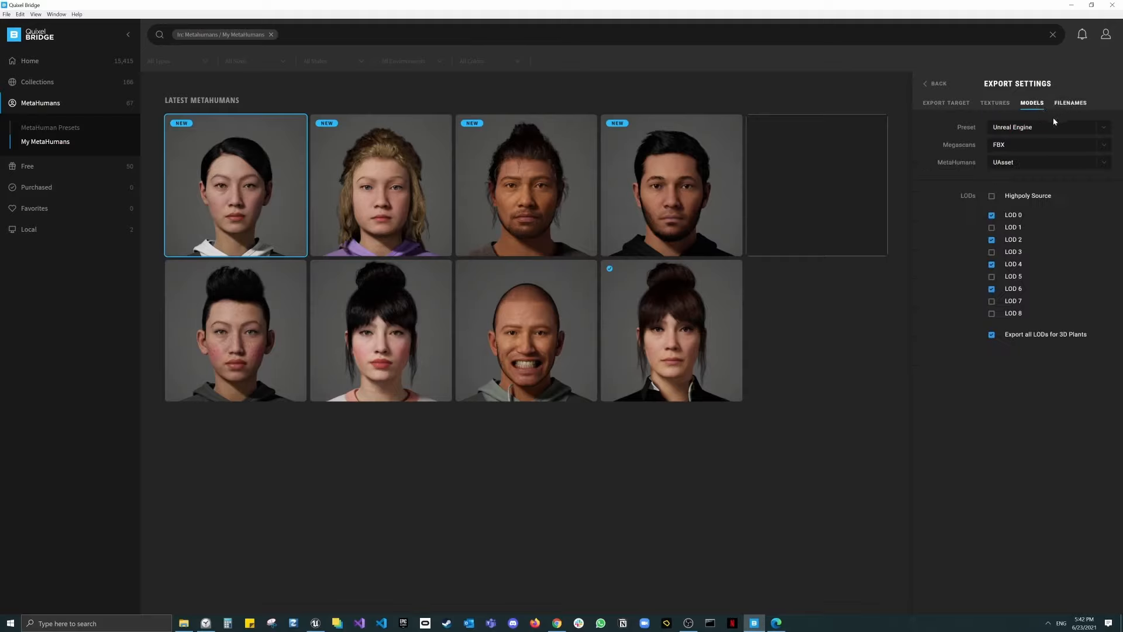
pyautogui.click(1030, 166)
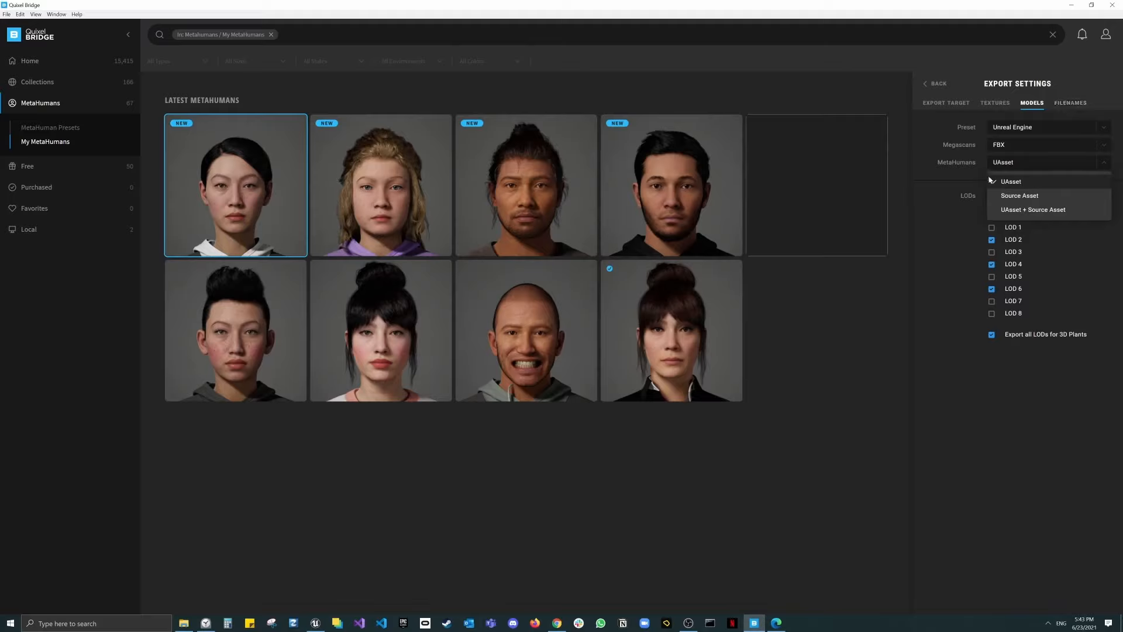
pyautogui.click(966, 176)
pyautogui.click(1065, 106)
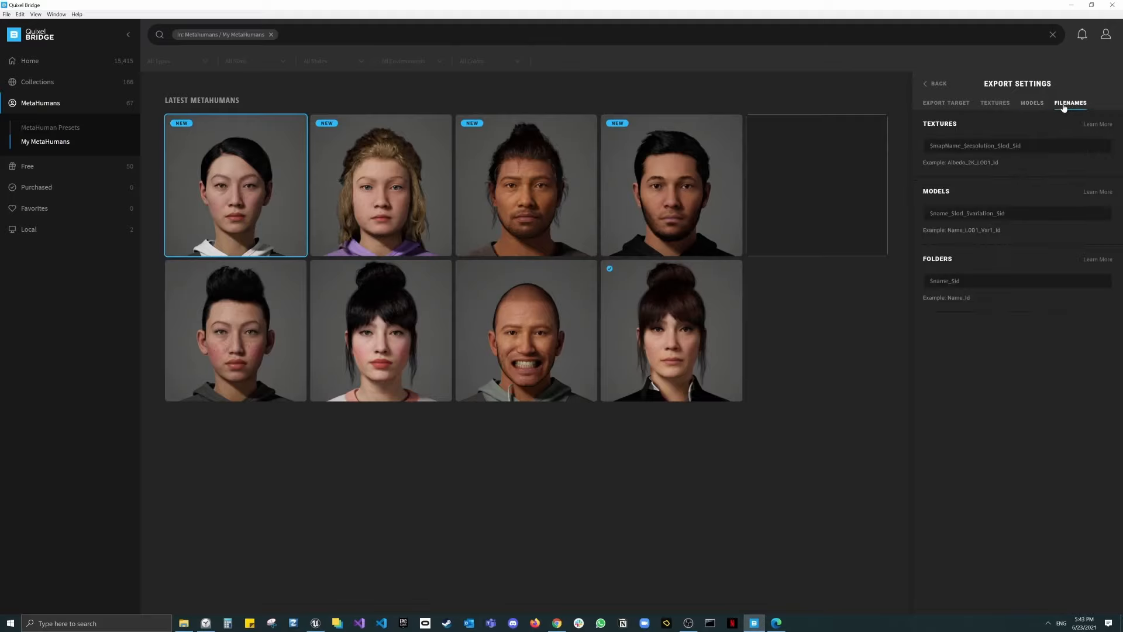
pyautogui.click(928, 84)
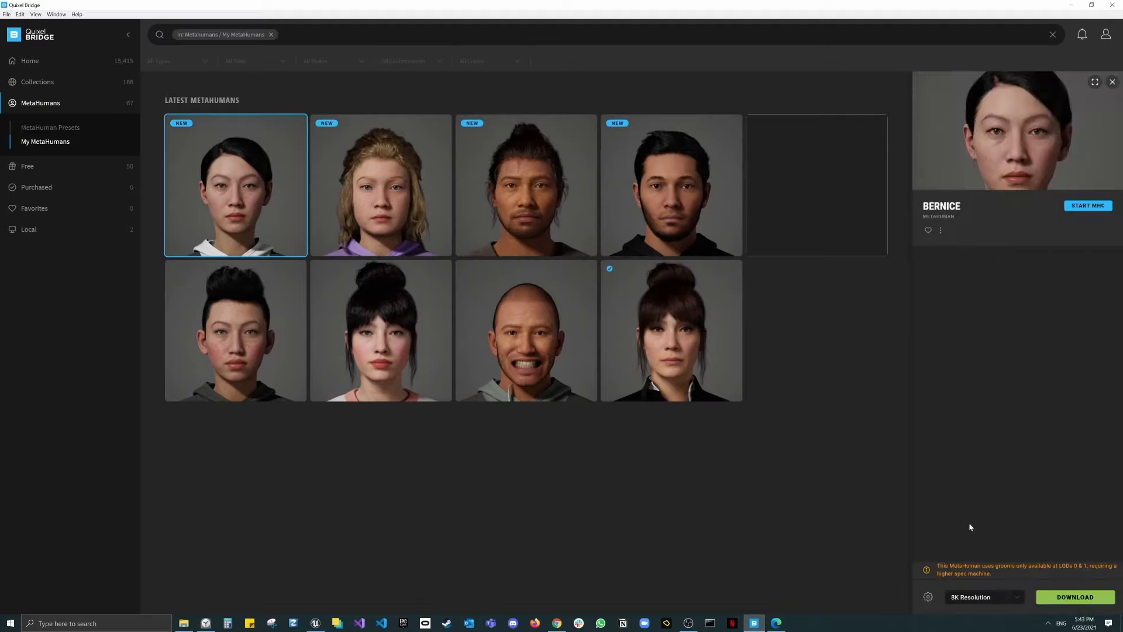
# Review the download settings for textures and models, including the MetaHumans format and LODs.
pyautogui.click(929, 597)
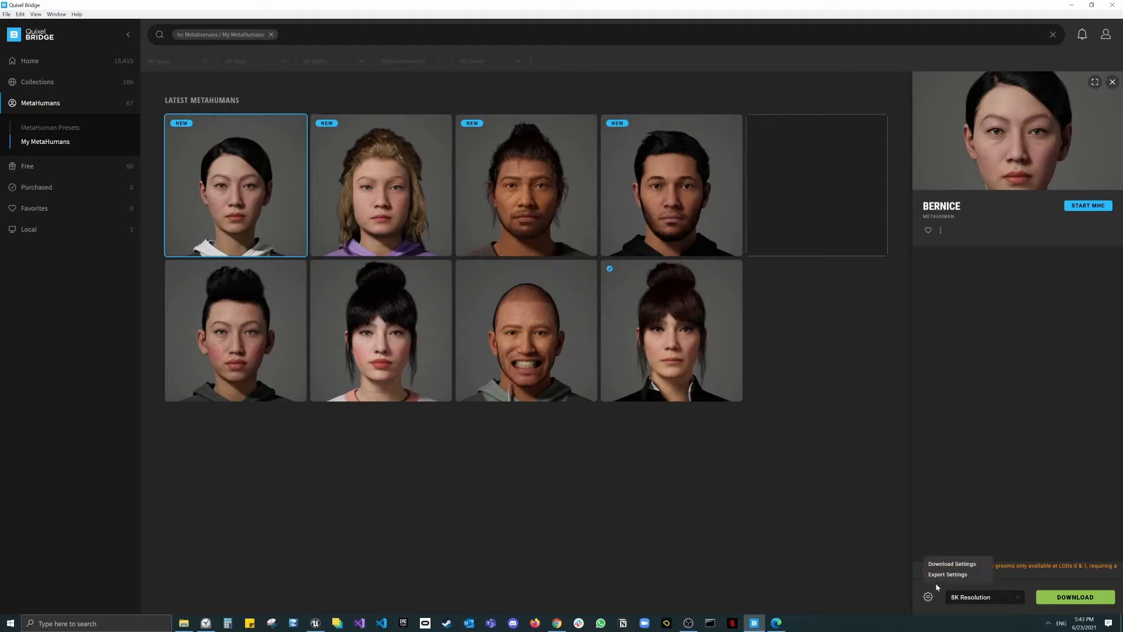
pyautogui.click(942, 566)
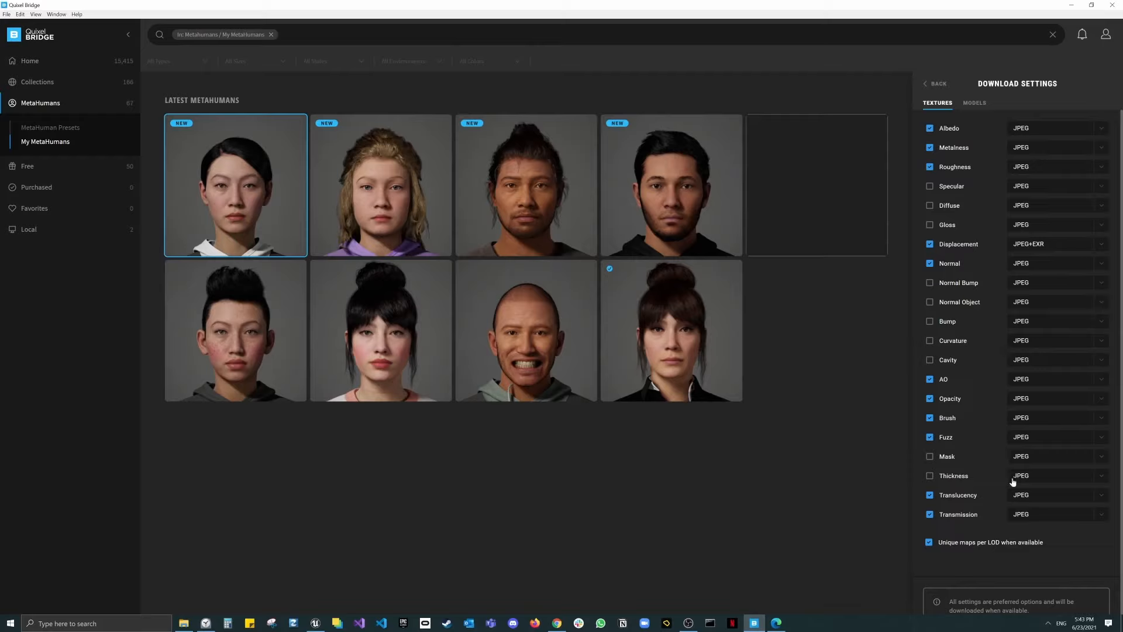
pyautogui.click(974, 103)
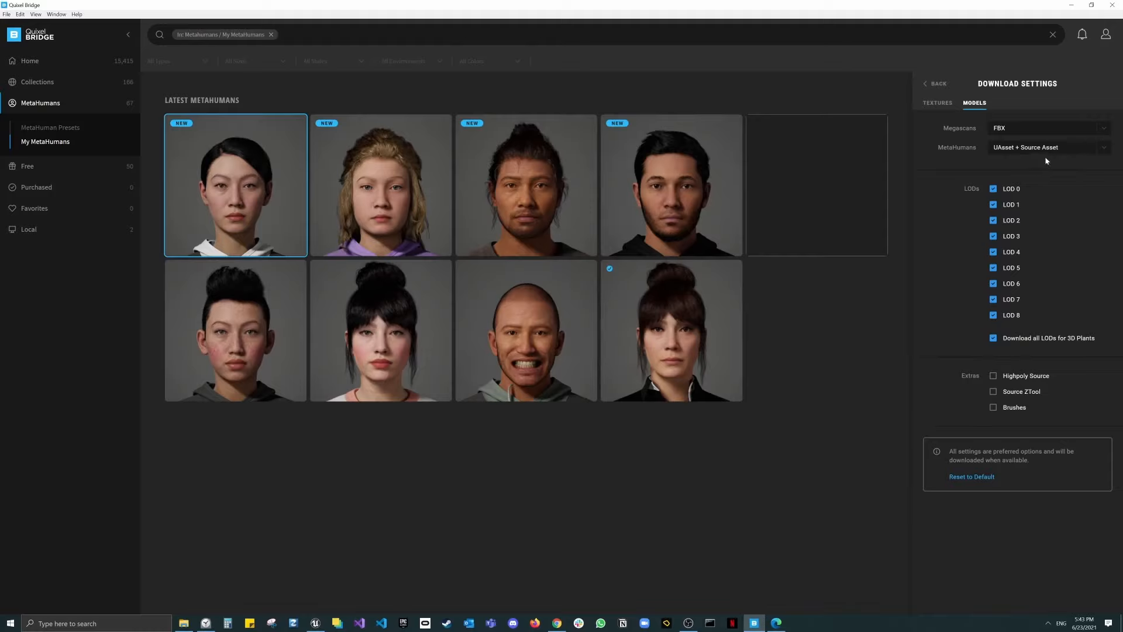
pyautogui.click(935, 84)
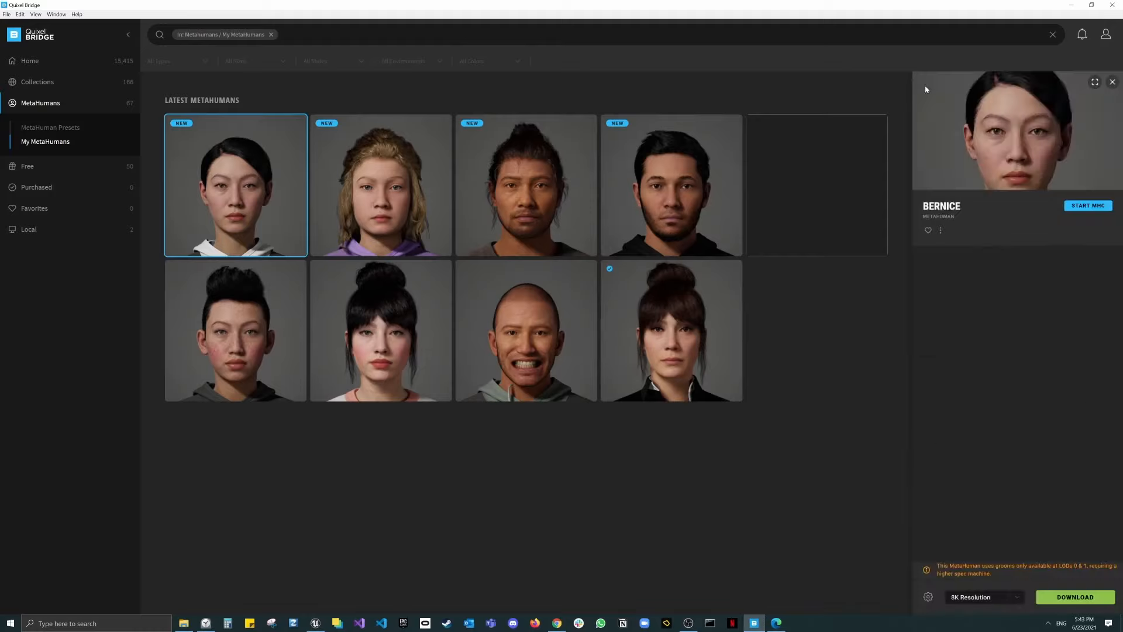
# Set the Unreal Engine plugin location in the export settings to the folder D:\UE_4.26\Engine\Plugins.
pyautogui.click(929, 597)
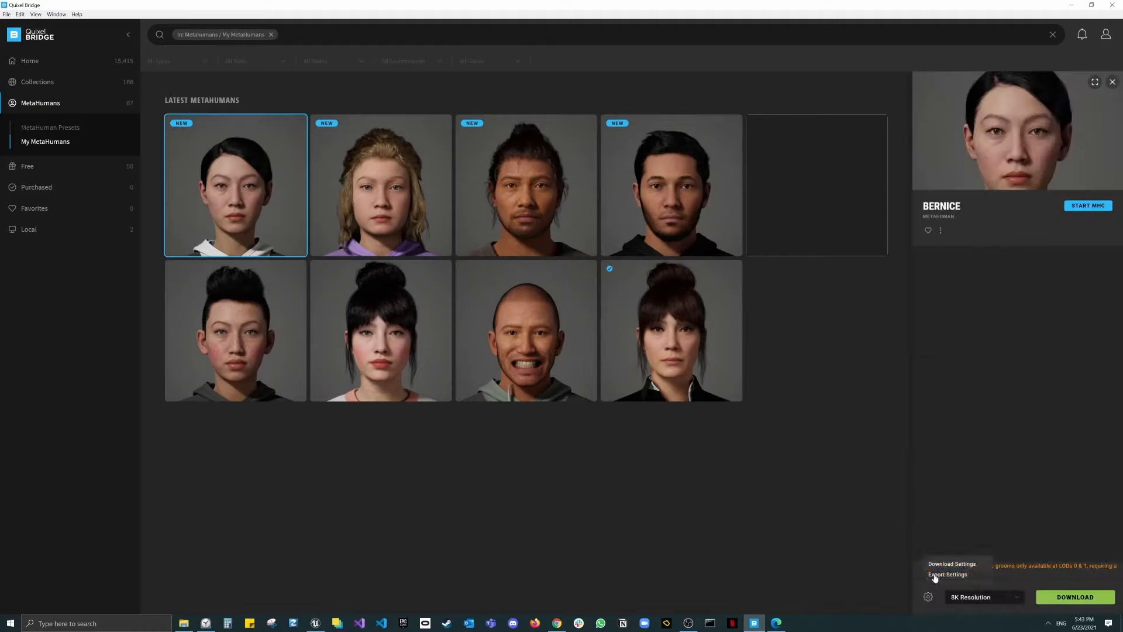
pyautogui.click(947, 575)
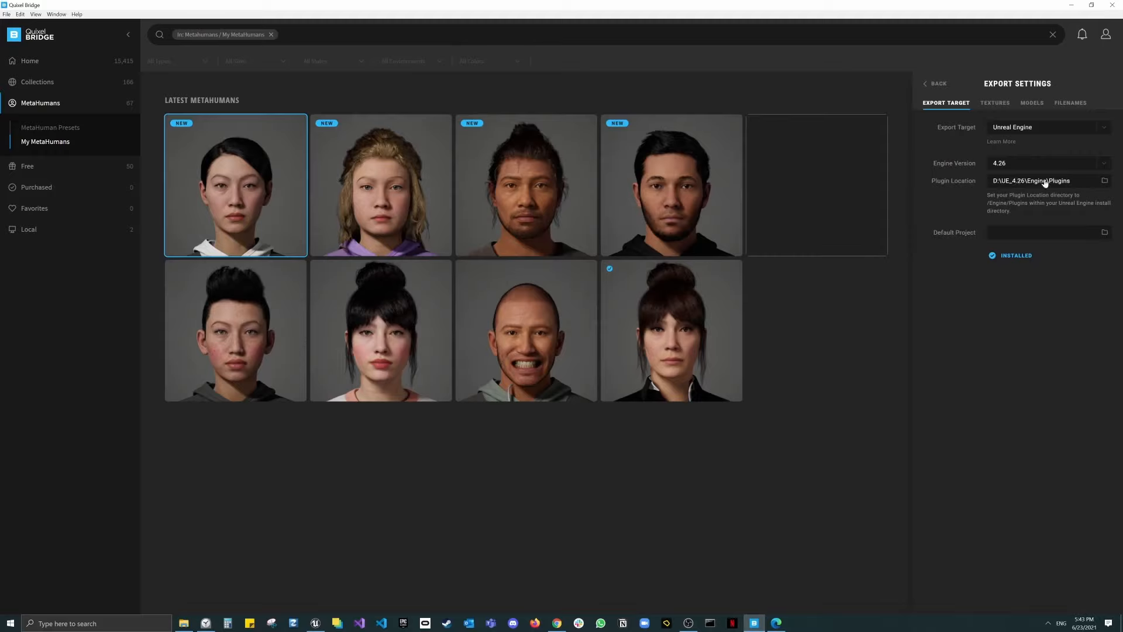
pyautogui.click(1105, 182)
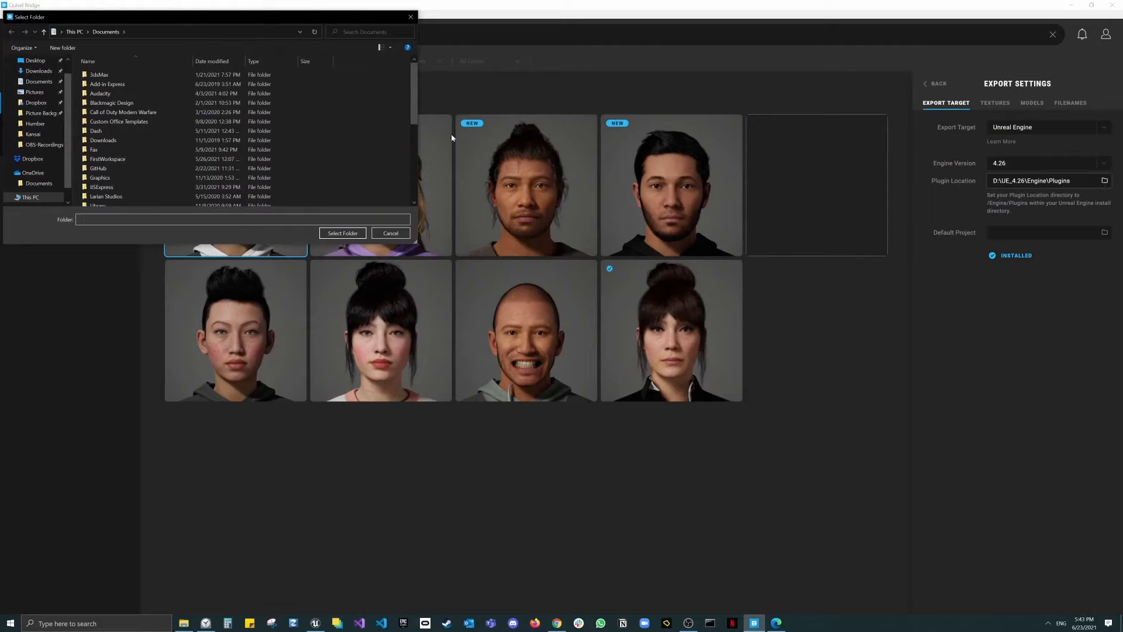
pyautogui.scroll(-1, 31, 187)
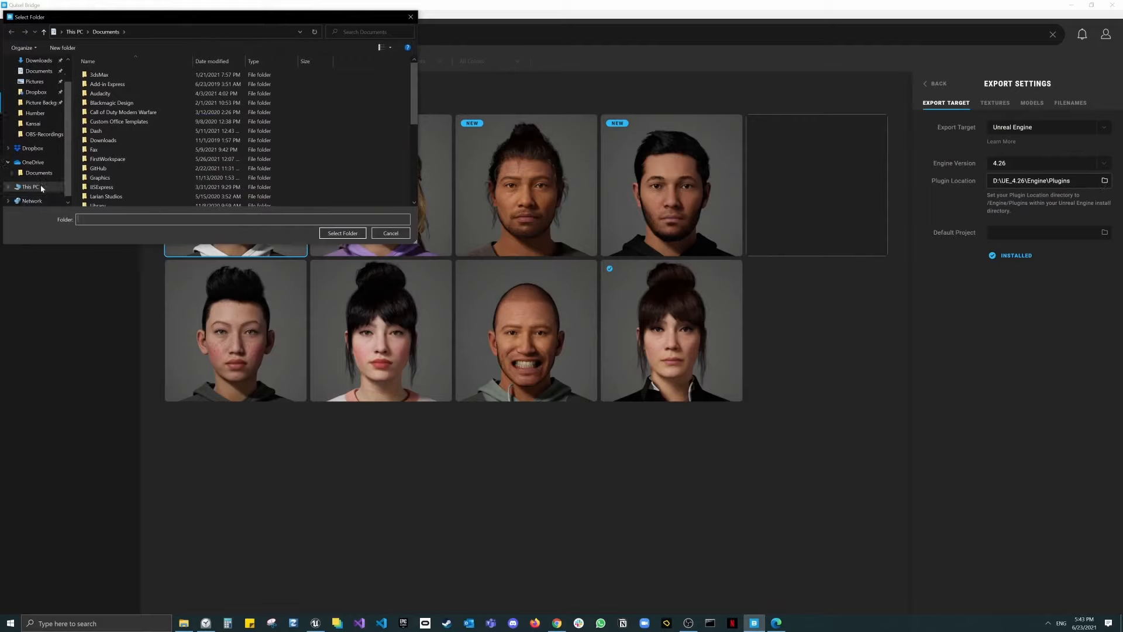
pyautogui.click(30, 188)
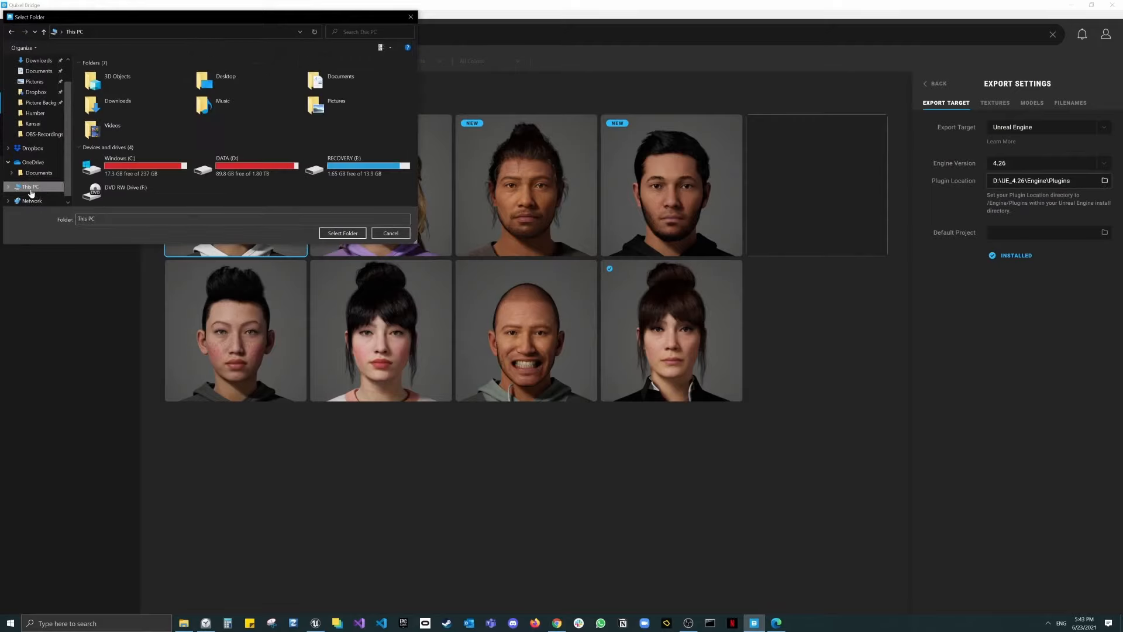
pyautogui.doubleClick(228, 170)
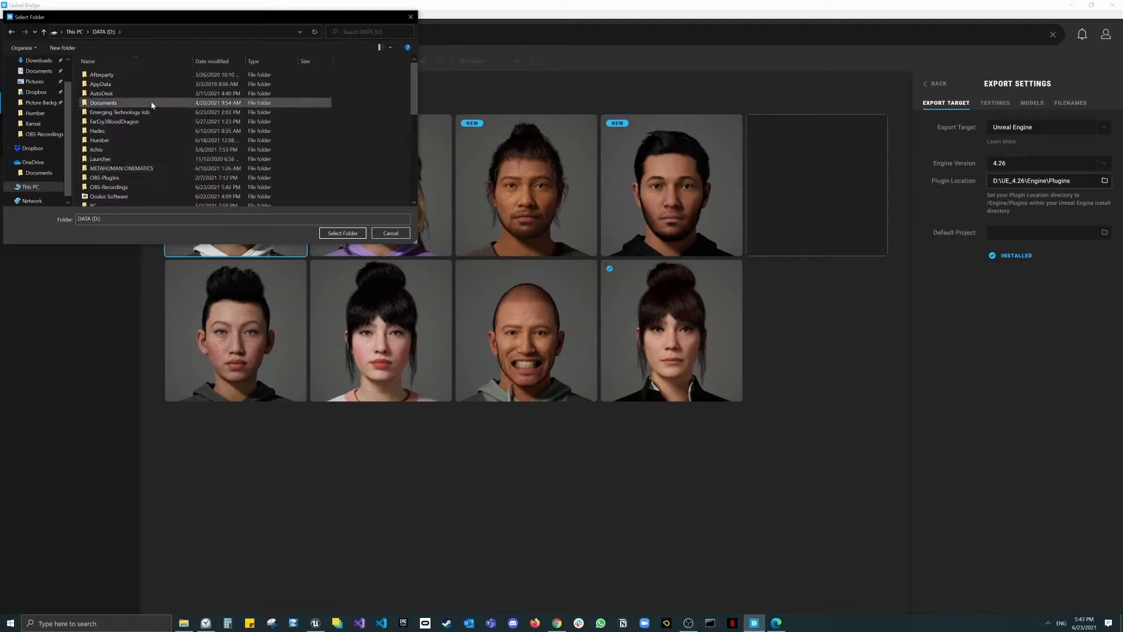
pyautogui.scroll(-5, 142, 151)
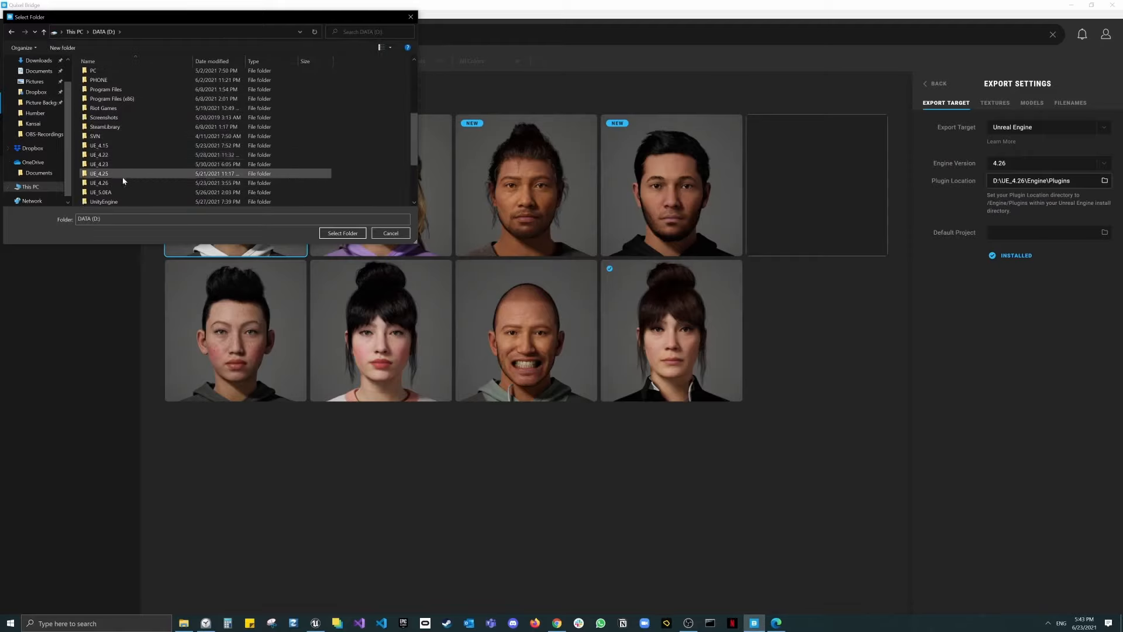
pyautogui.doubleClick(121, 184)
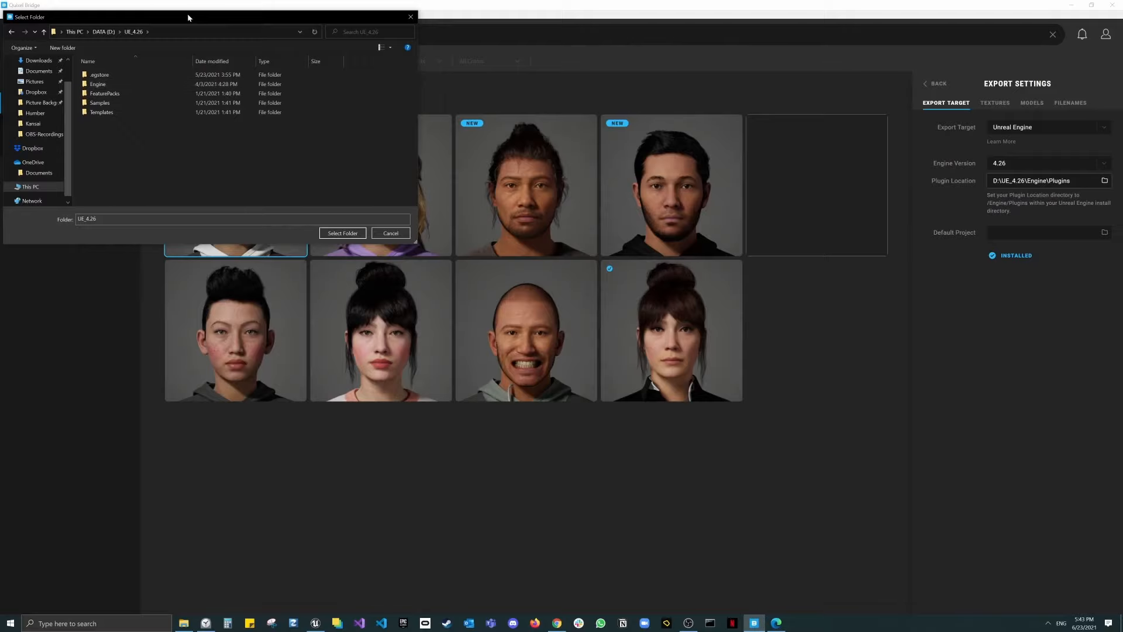
pyautogui.moveTo(188, 13); pyautogui.dragTo(529, 210)
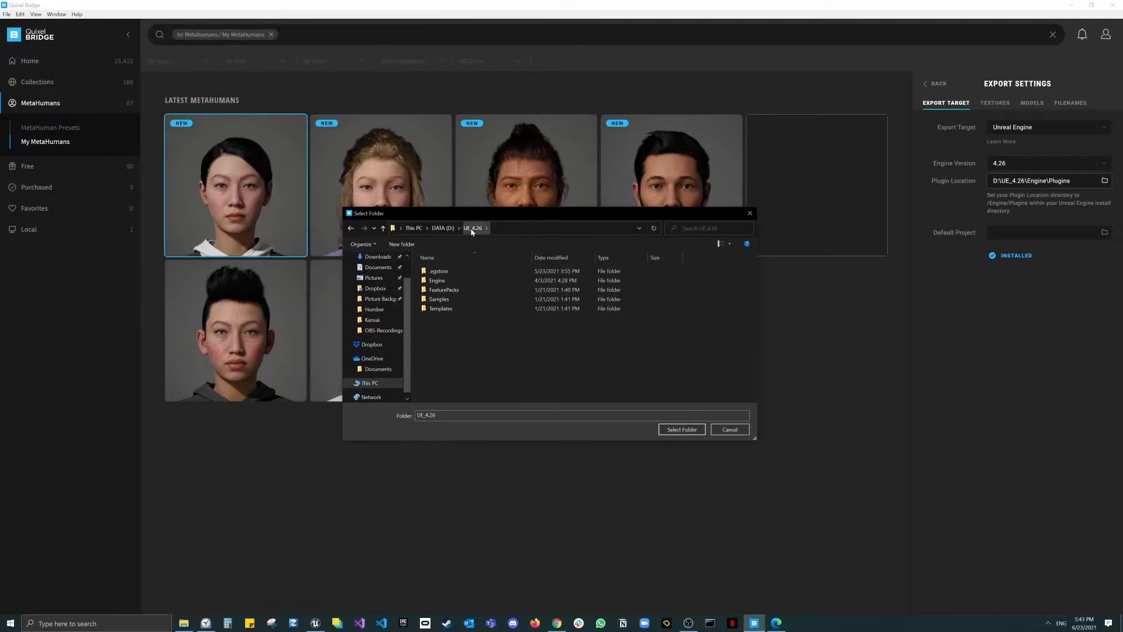
pyautogui.doubleClick(446, 282)
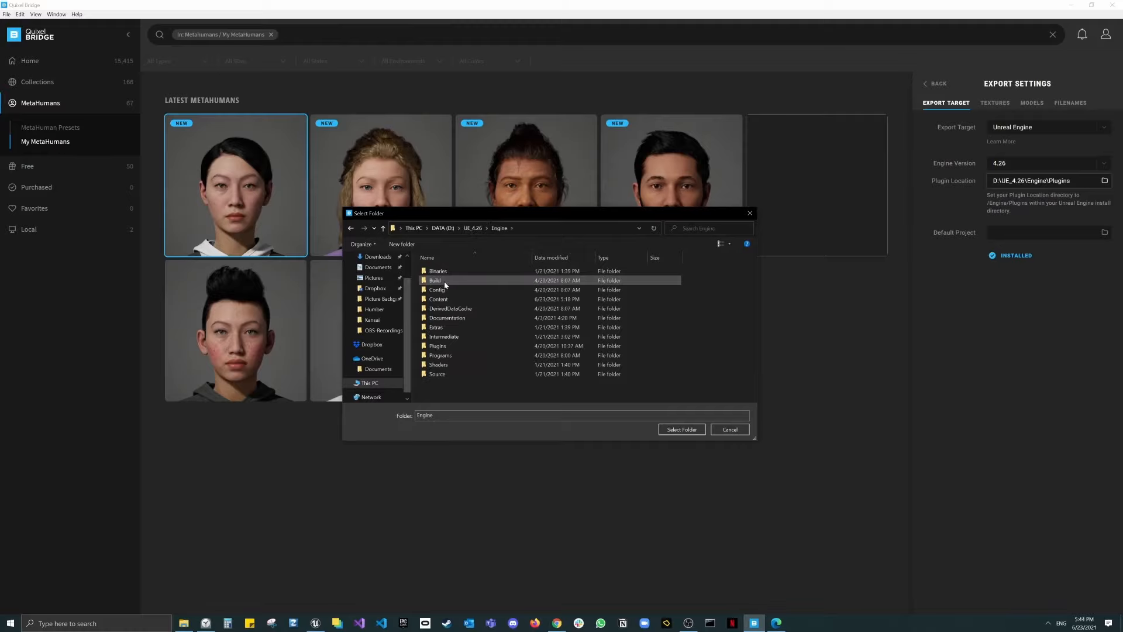
pyautogui.click(440, 347)
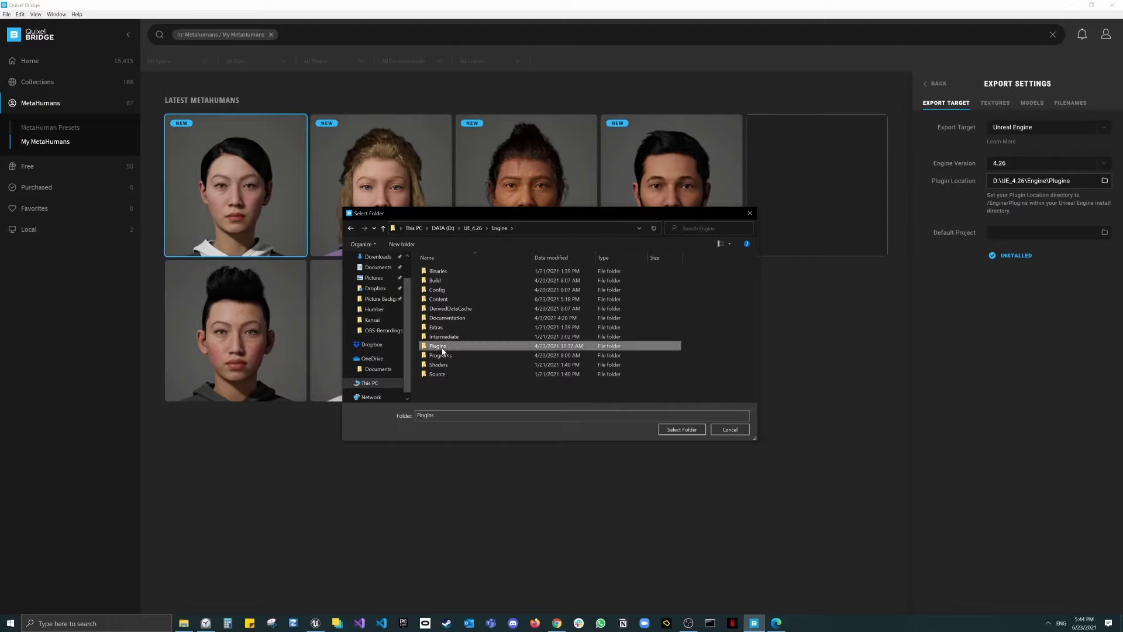
pyautogui.click(676, 430)
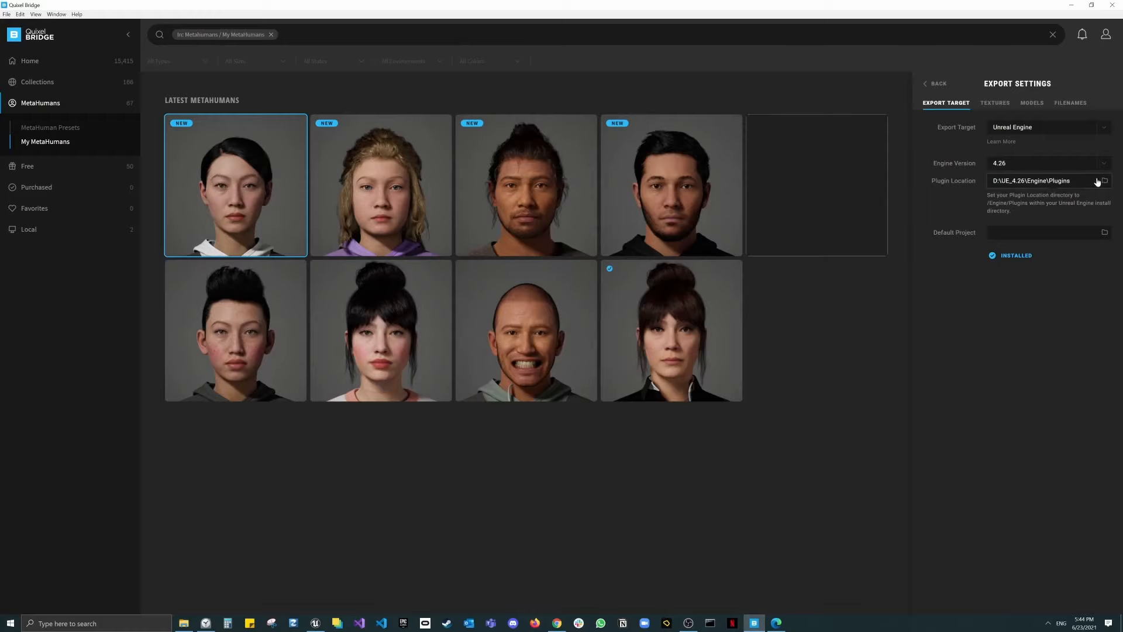
# Browse for the Unreal Engine plugin location, going to the C:\Program Files\Epic Games folder.
pyautogui.click(1105, 182)
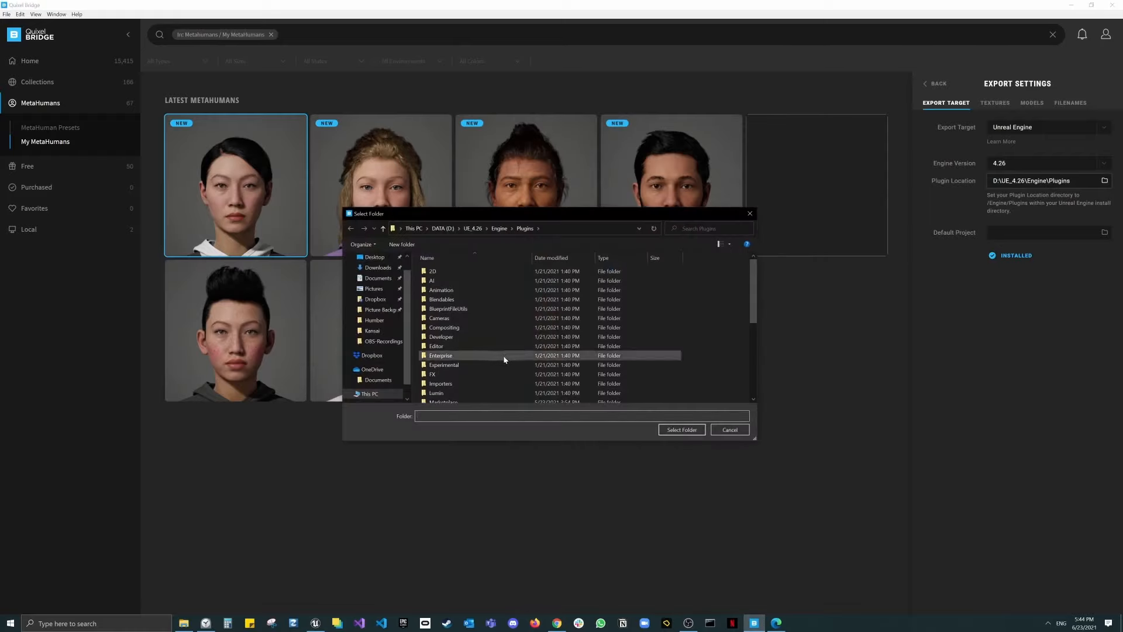
pyautogui.scroll(-3, 517, 328)
pyautogui.moveTo(490, 214); pyautogui.dragTo(451, 119)
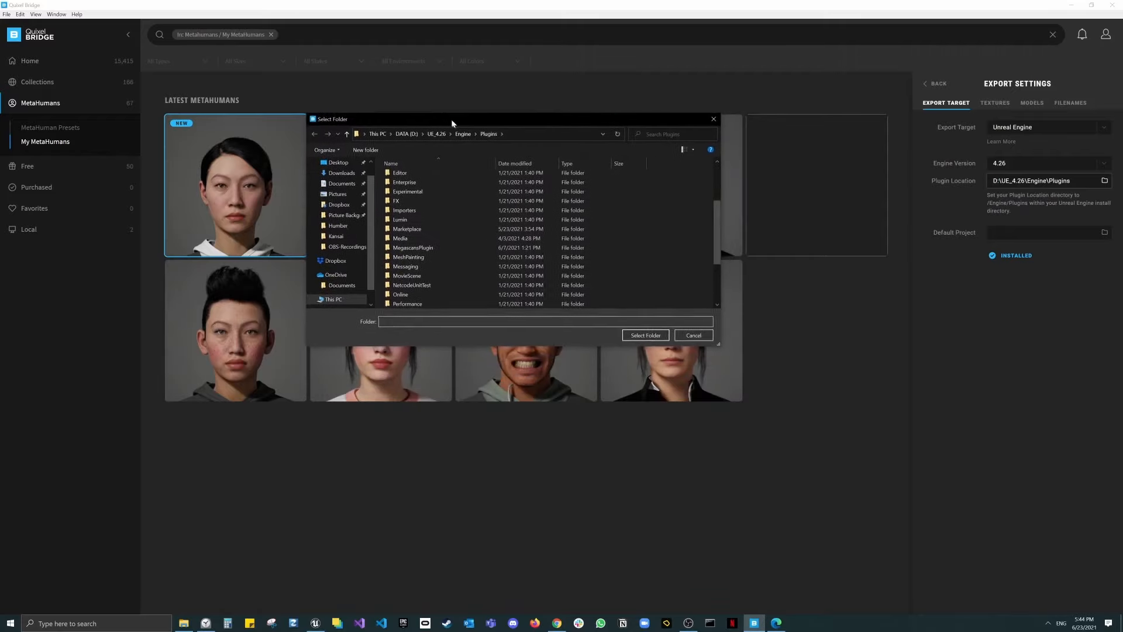
pyautogui.click(338, 301)
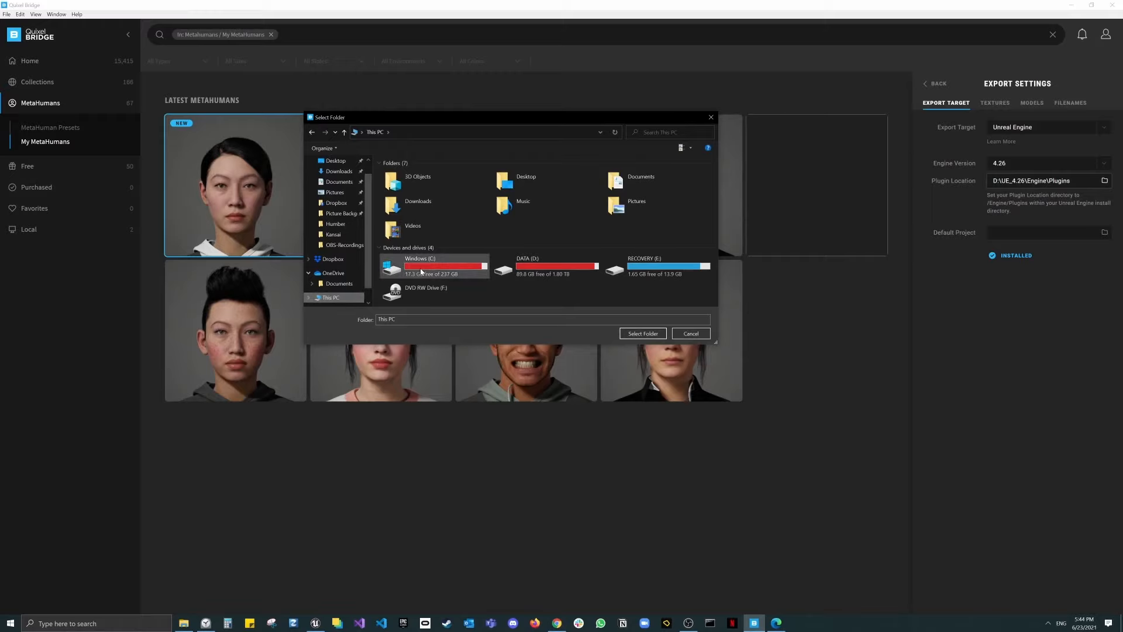
pyautogui.doubleClick(422, 267)
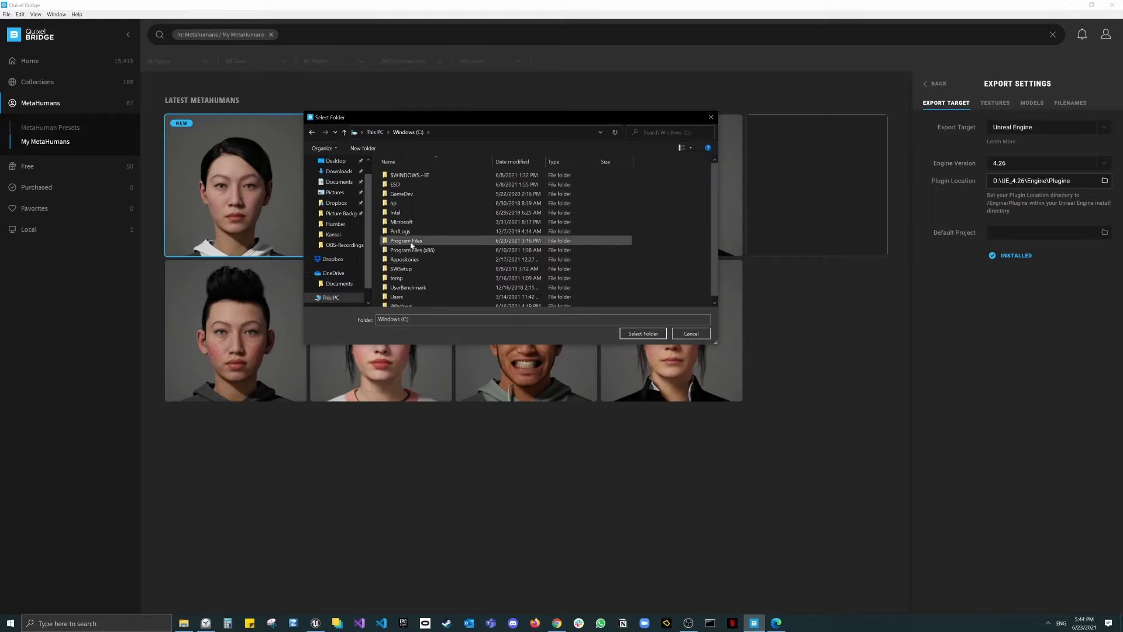
pyautogui.doubleClick(411, 242)
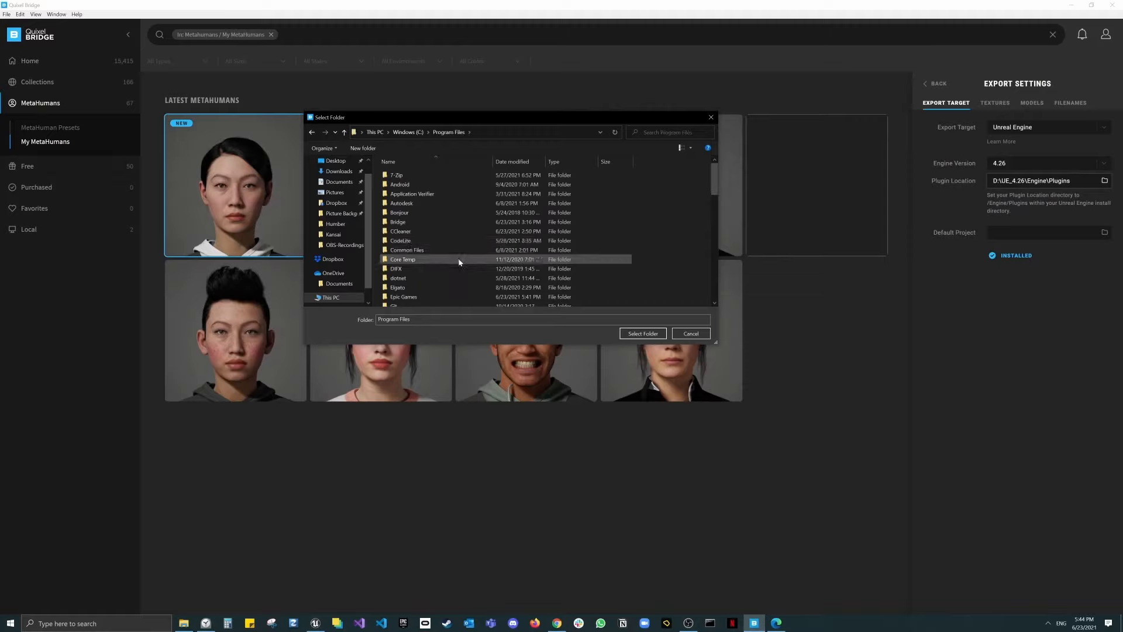
pyautogui.doubleClick(403, 298)
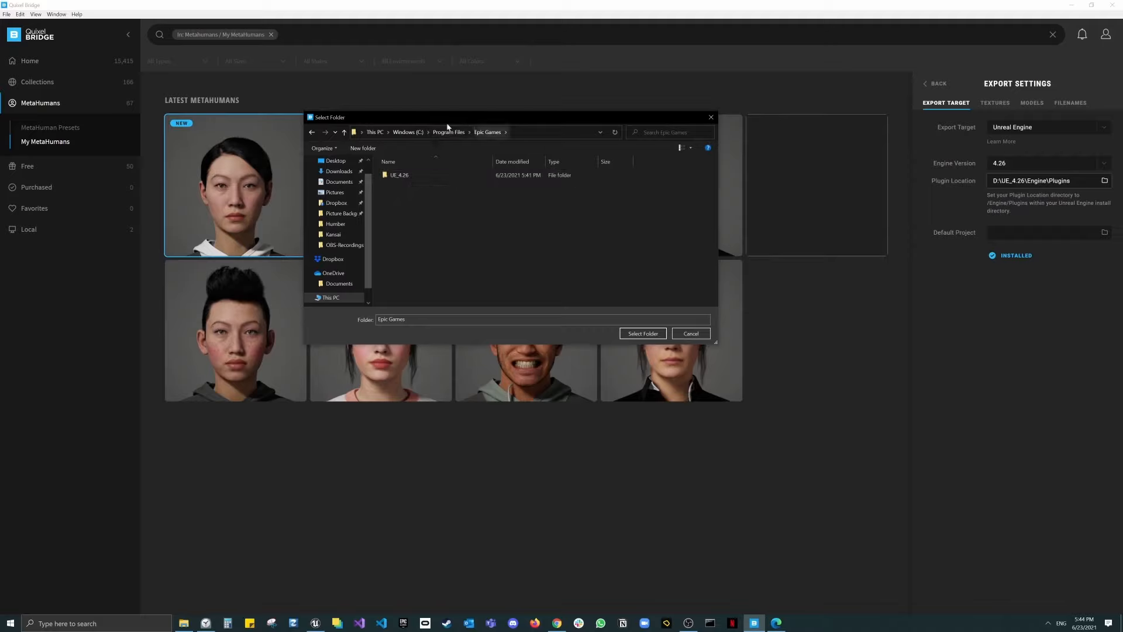
# Open the UE_4.26\Engine\Plugins folder inside Epic Games to inspect its contents.
pyautogui.click(418, 180)
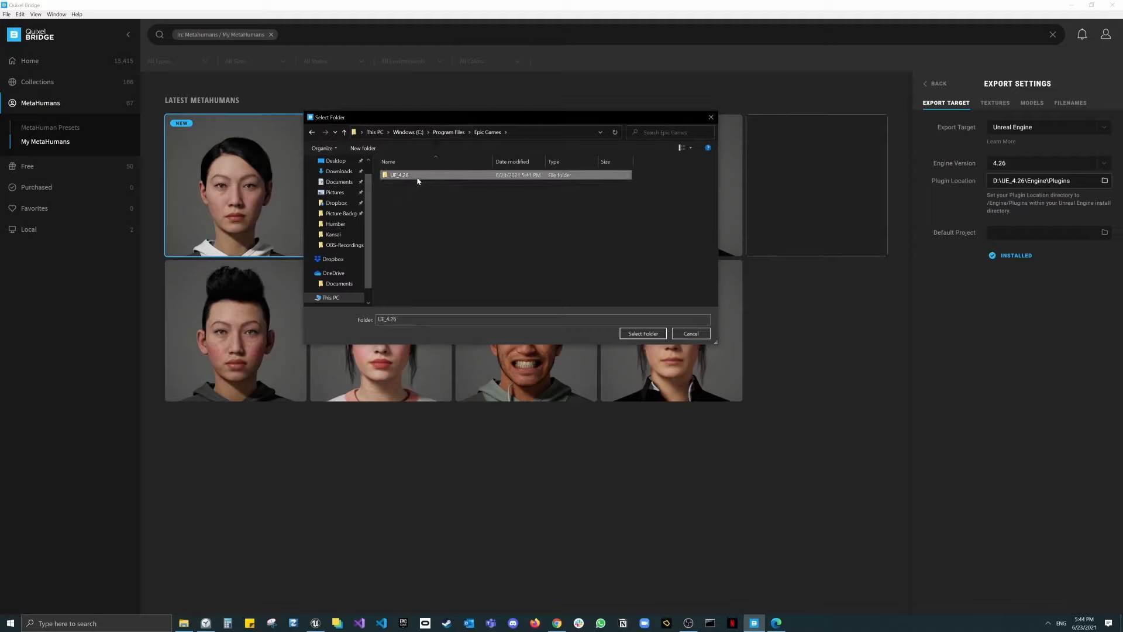
pyautogui.doubleClick(418, 176)
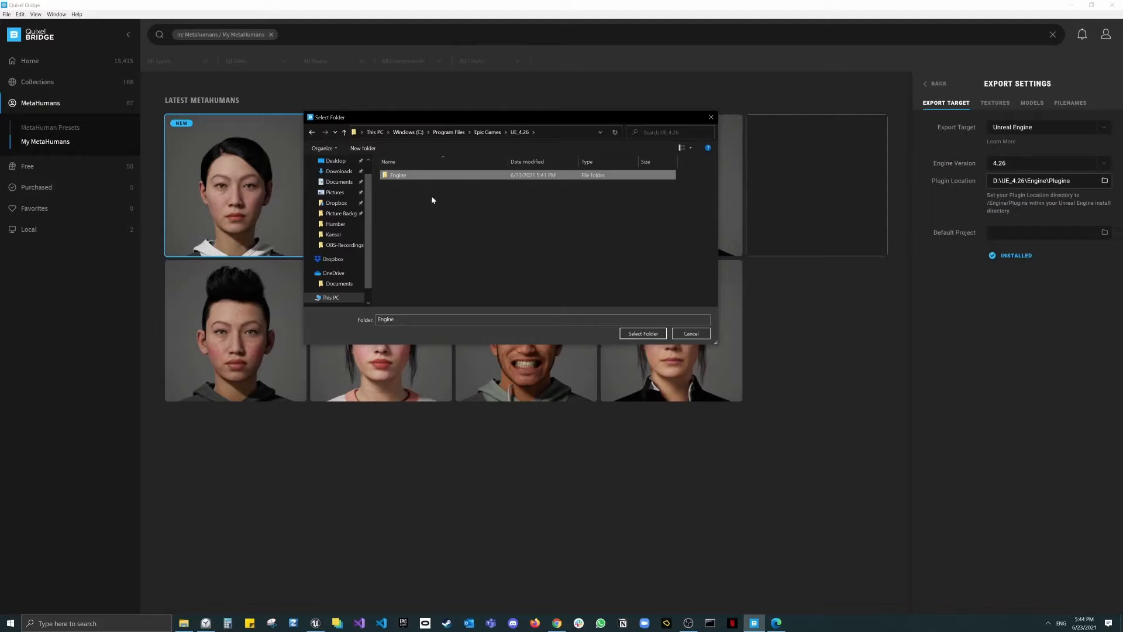
pyautogui.click(405, 176)
pyautogui.click(435, 178)
pyautogui.doubleClick(435, 180)
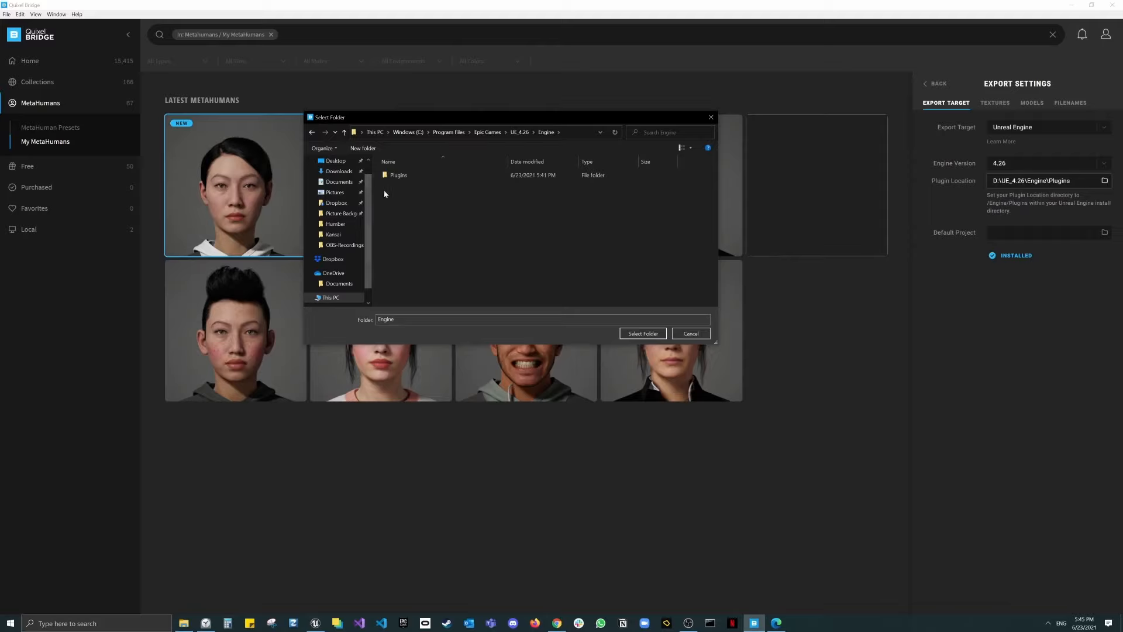
pyautogui.click(408, 178)
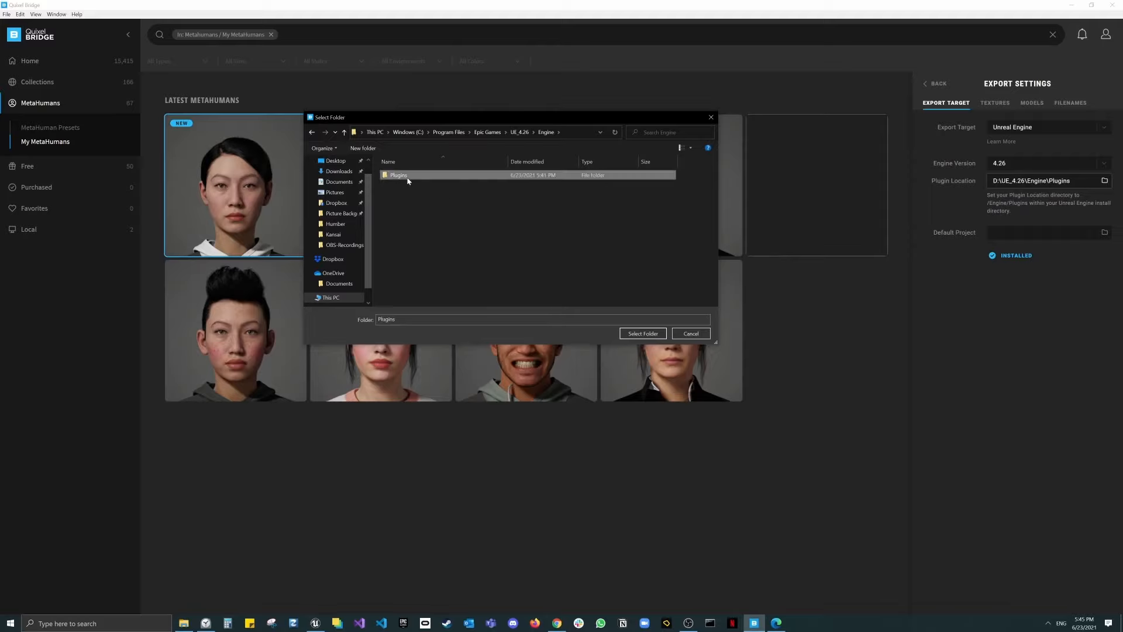
pyautogui.doubleClick(408, 177)
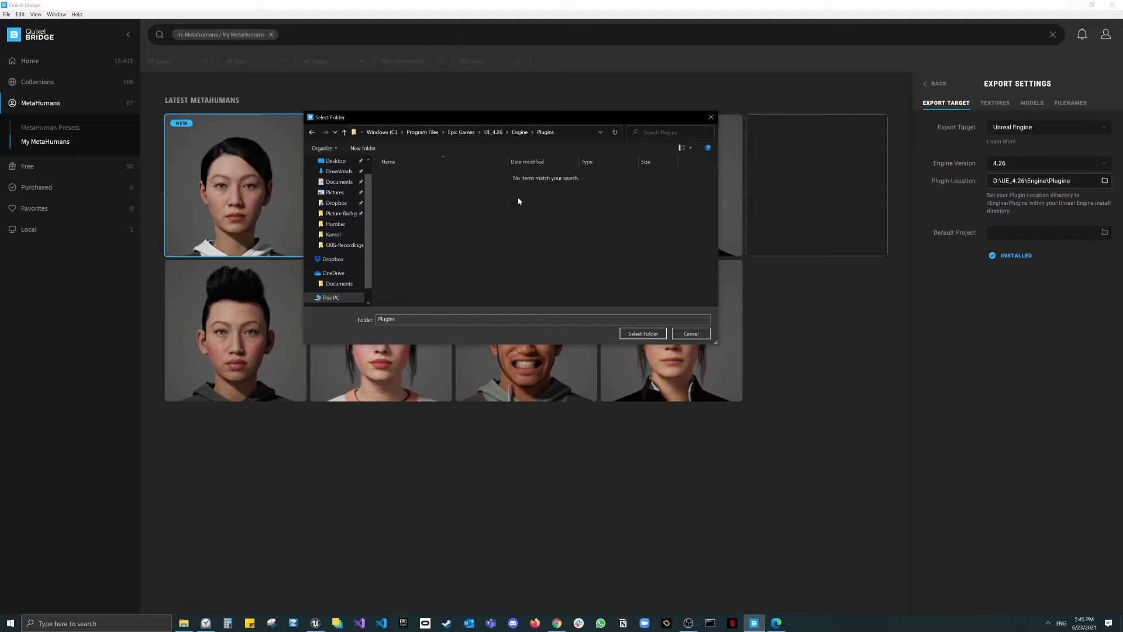
# Return to the Engine folder and try to delete its Plugins folder with administrator permission.
pyautogui.hotkey('alt', 'Left')
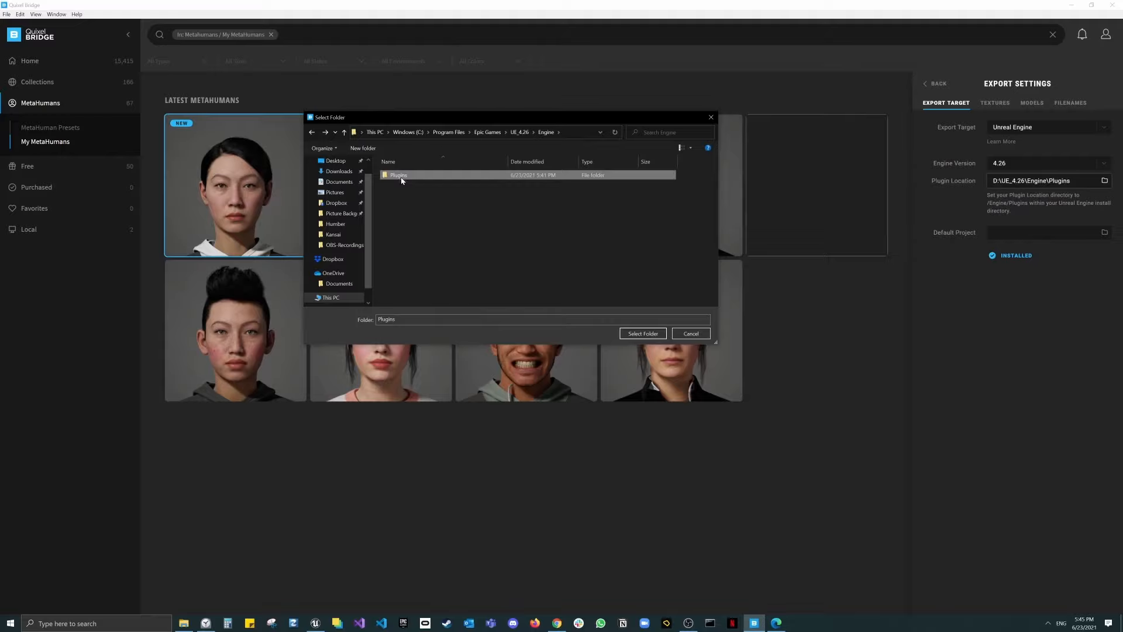
pyautogui.press('Delete')
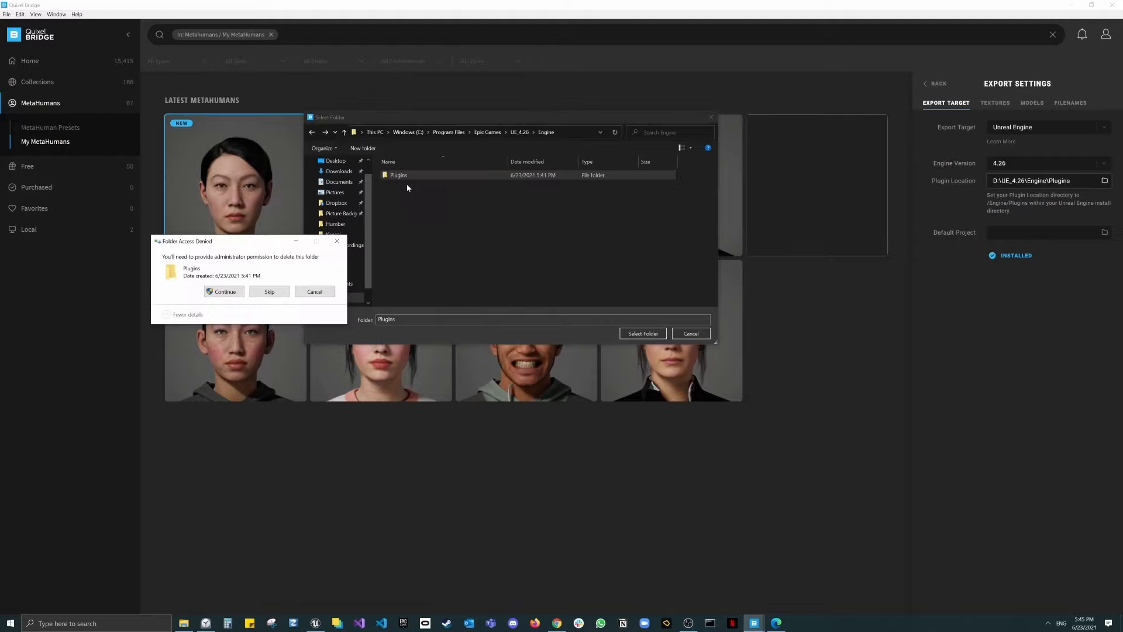
pyautogui.click(224, 291)
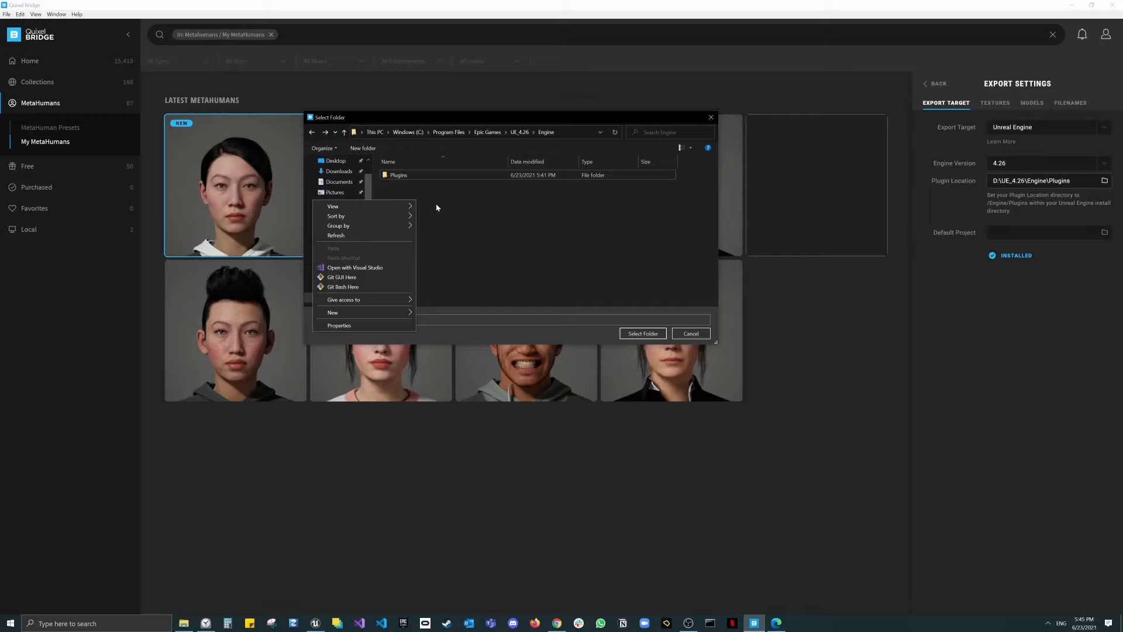
pyautogui.click(402, 176)
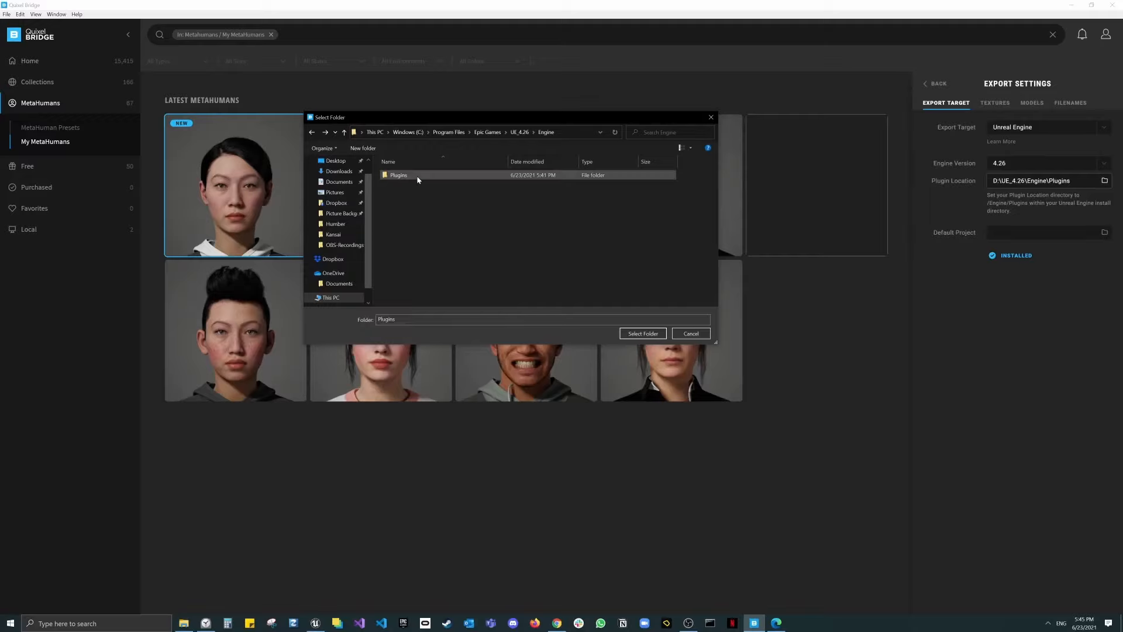
# Create a new folder named Plugins 2 inside the UE_4.26\Engine folder.
pyautogui.rightClick(410, 205)
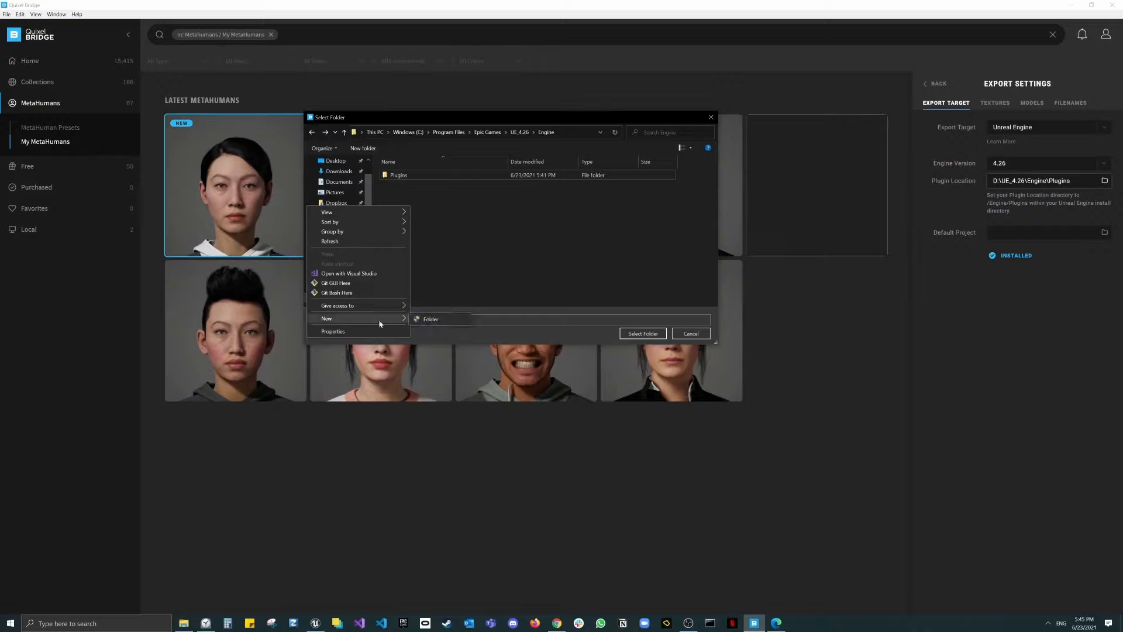
pyautogui.click(431, 319)
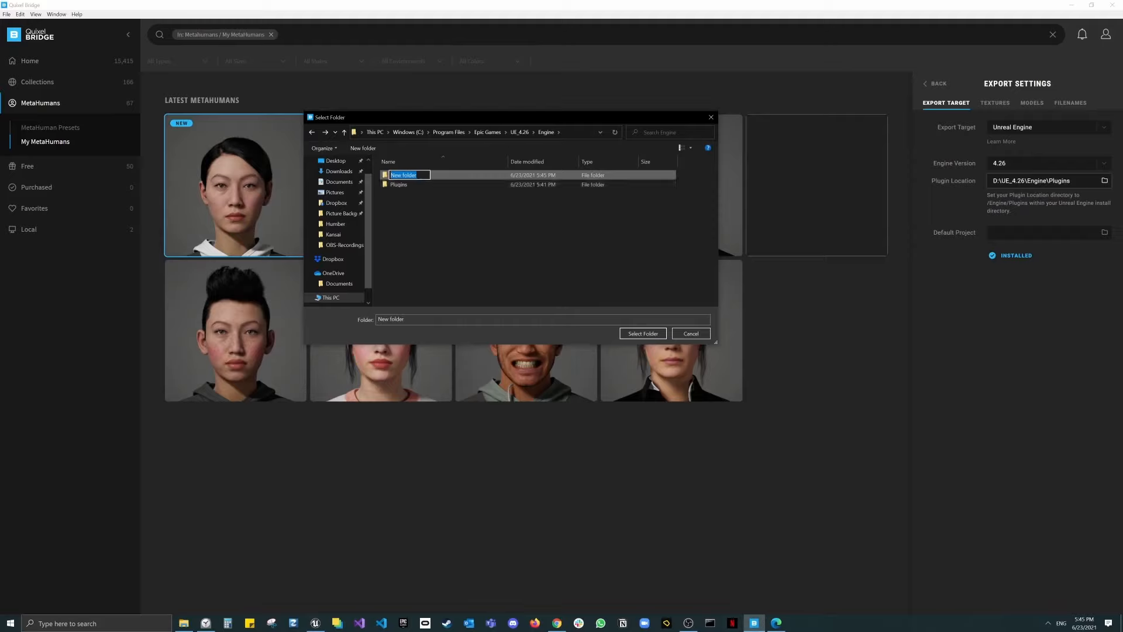
pyautogui.write('Plugins')
pyautogui.press('BackSpace')
pyautogui.write('s 2')
pyautogui.press('Return')
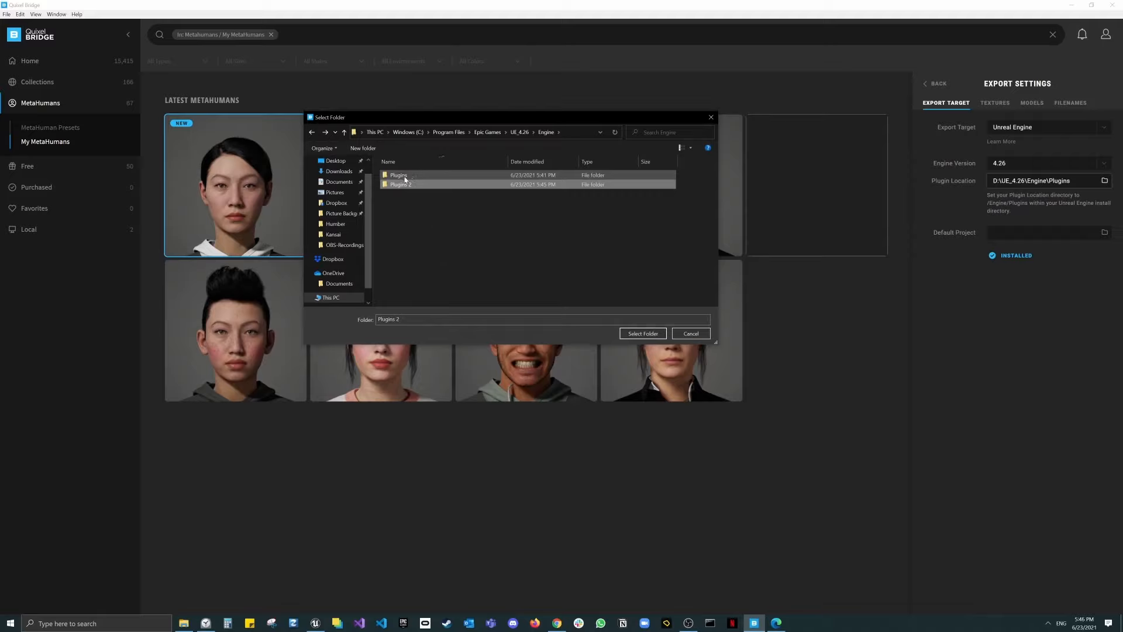
# Look inside the Plugins folder under UE_4.26\Engine, then dismiss the folder selection without changing the plugin location.
pyautogui.click(416, 175)
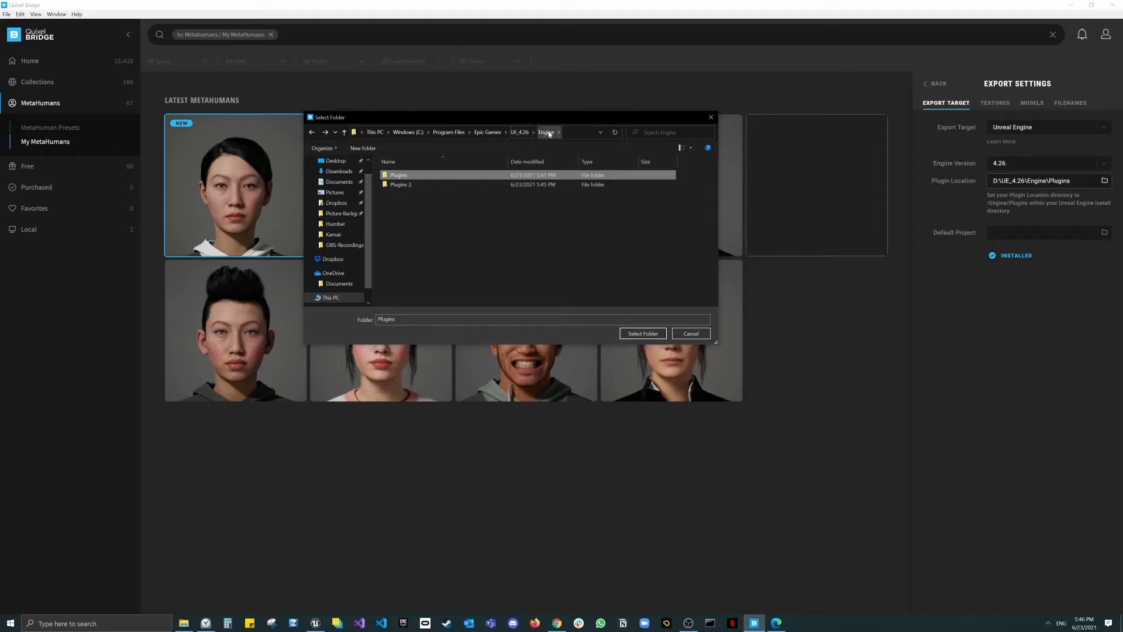
pyautogui.doubleClick(403, 177)
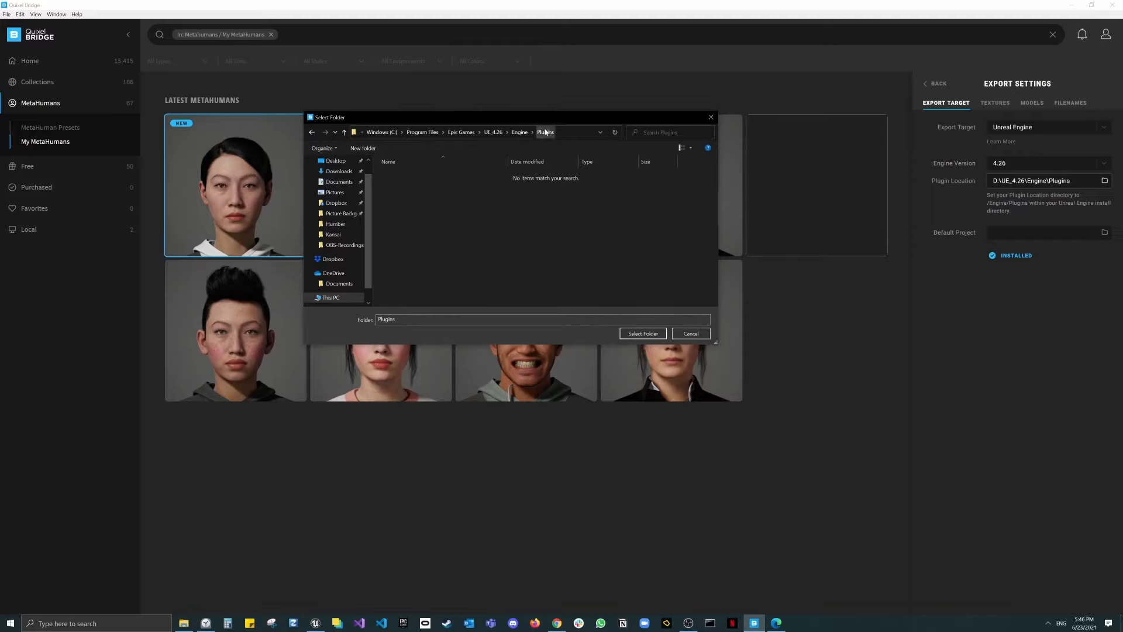
pyautogui.click(712, 118)
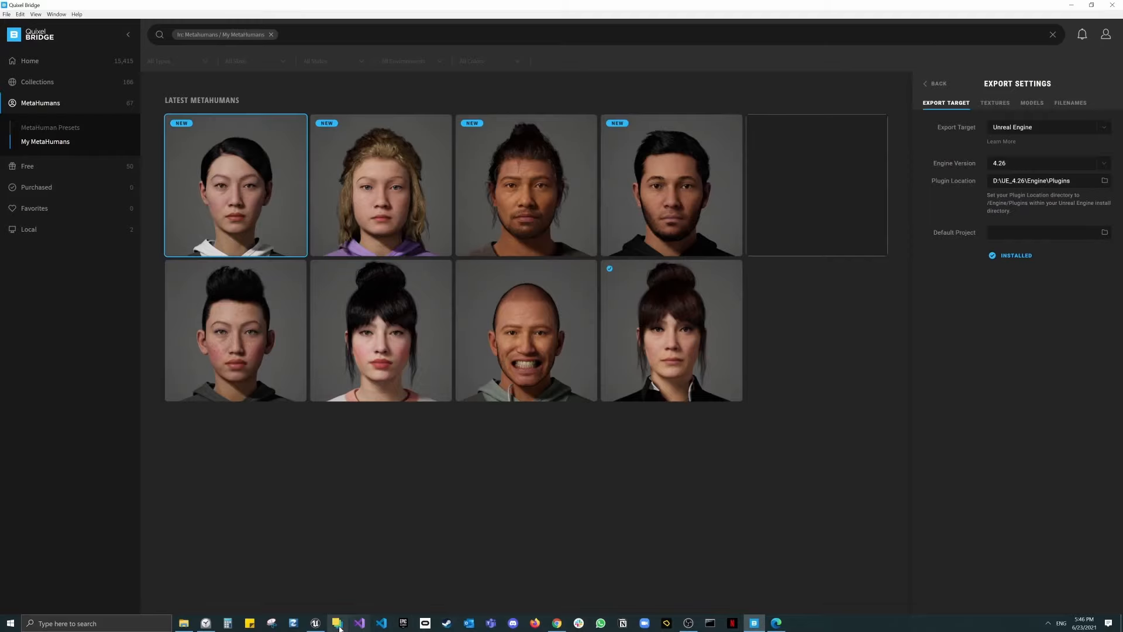
# Switch to Unreal Engine, shrink the RecordingMetaHuman editor window and close the project.
pyautogui.click(316, 623)
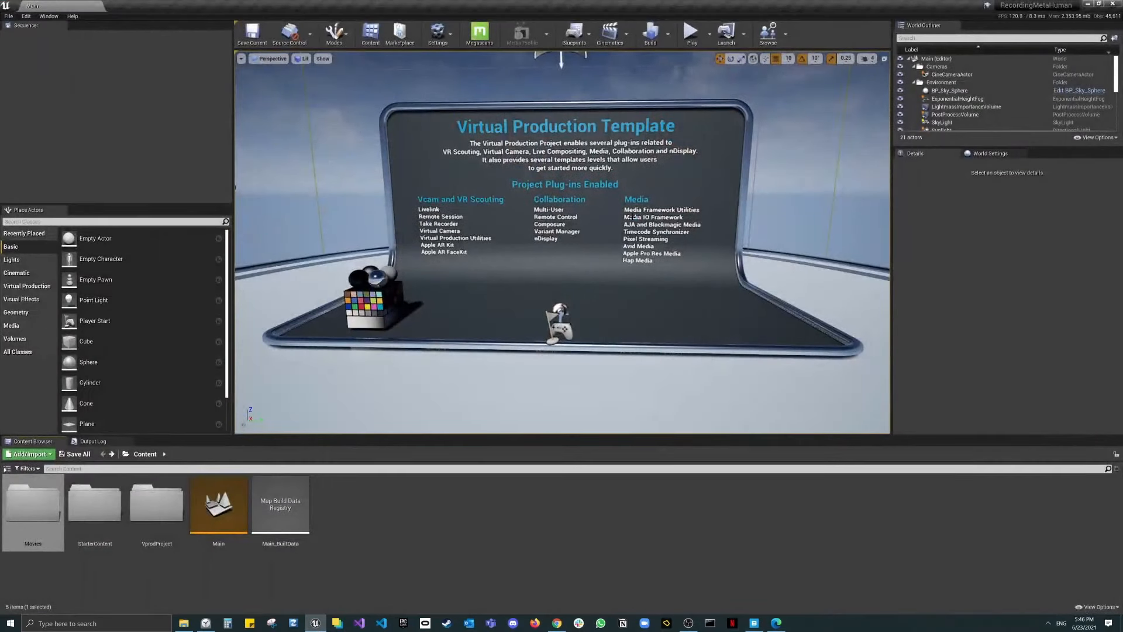
pyautogui.moveTo(870, 8); pyautogui.dragTo(515, 170)
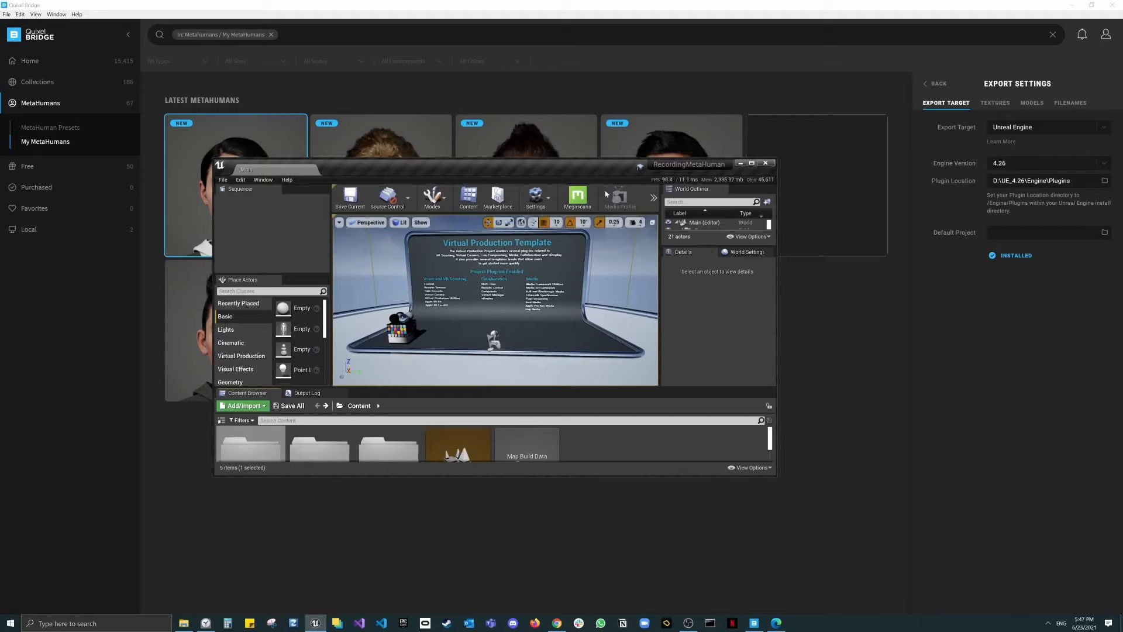
pyautogui.click(771, 165)
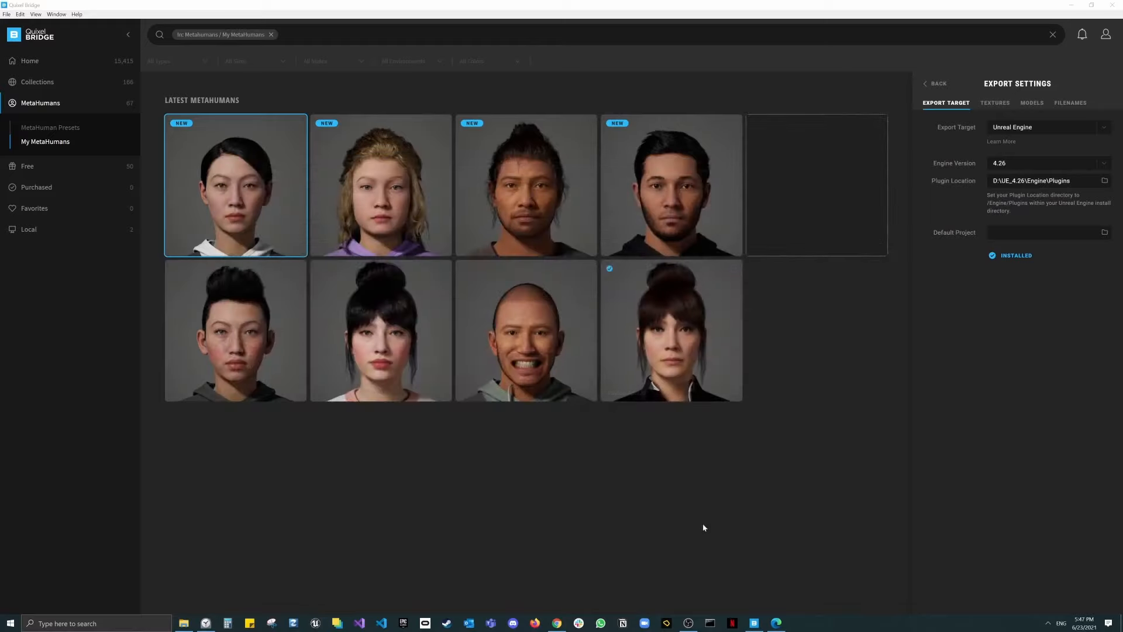
# Relaunch the RecordingMetaHuman project from the Epic Games Launcher library and minimize the launcher and Quixel Bridge windows.
pyautogui.click(403, 623)
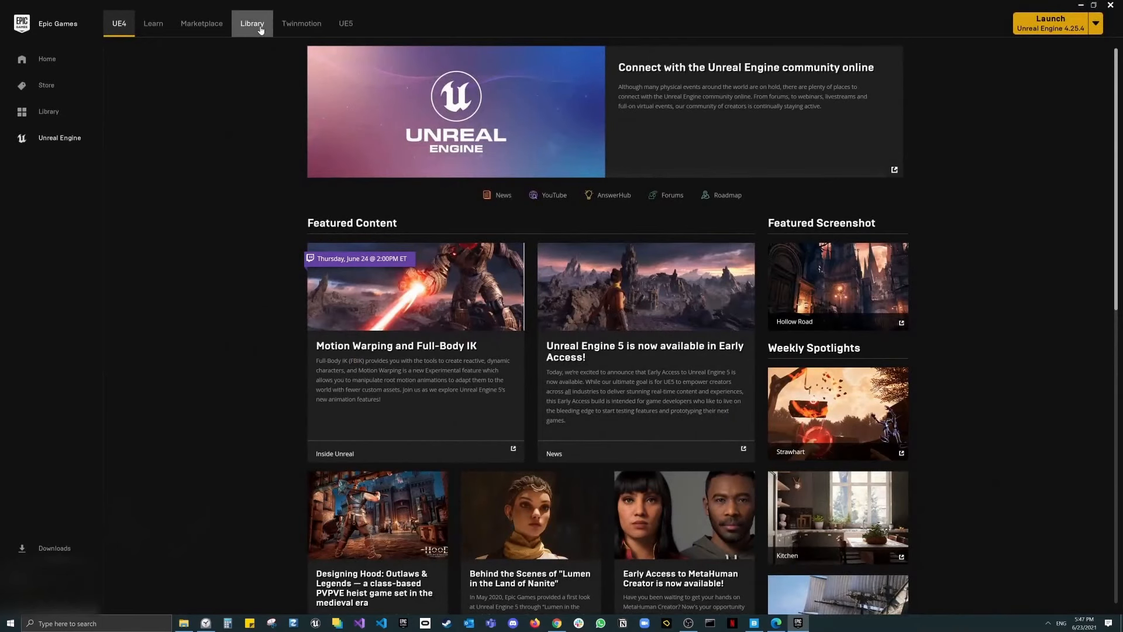
pyautogui.click(258, 29)
pyautogui.scroll(-1, 339, 187)
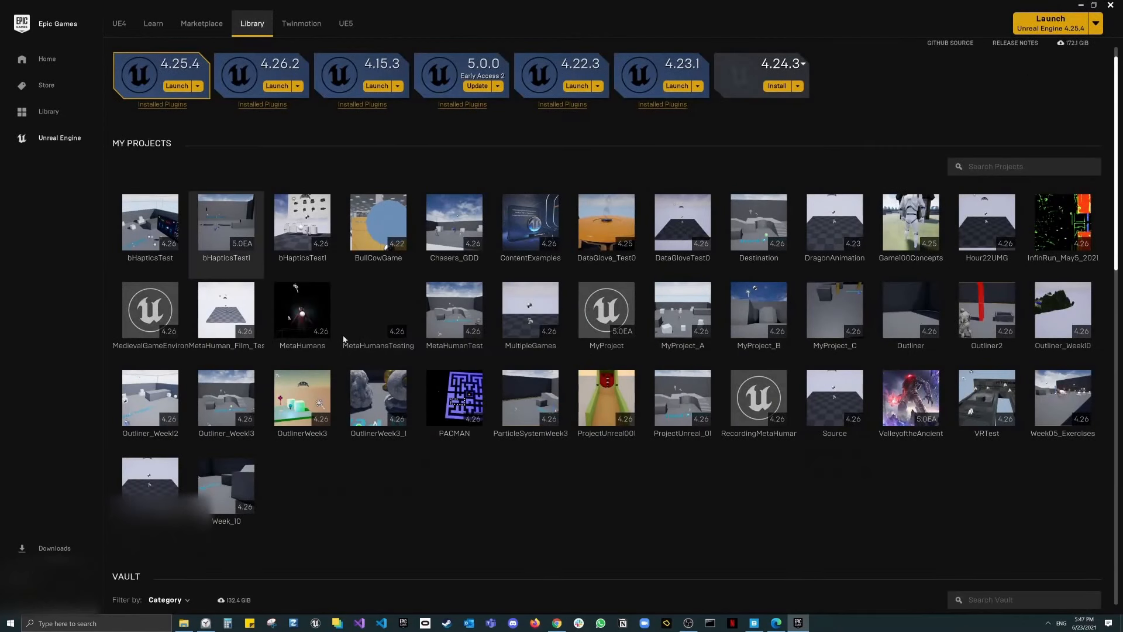
pyautogui.click(760, 408)
pyautogui.doubleClick(759, 408)
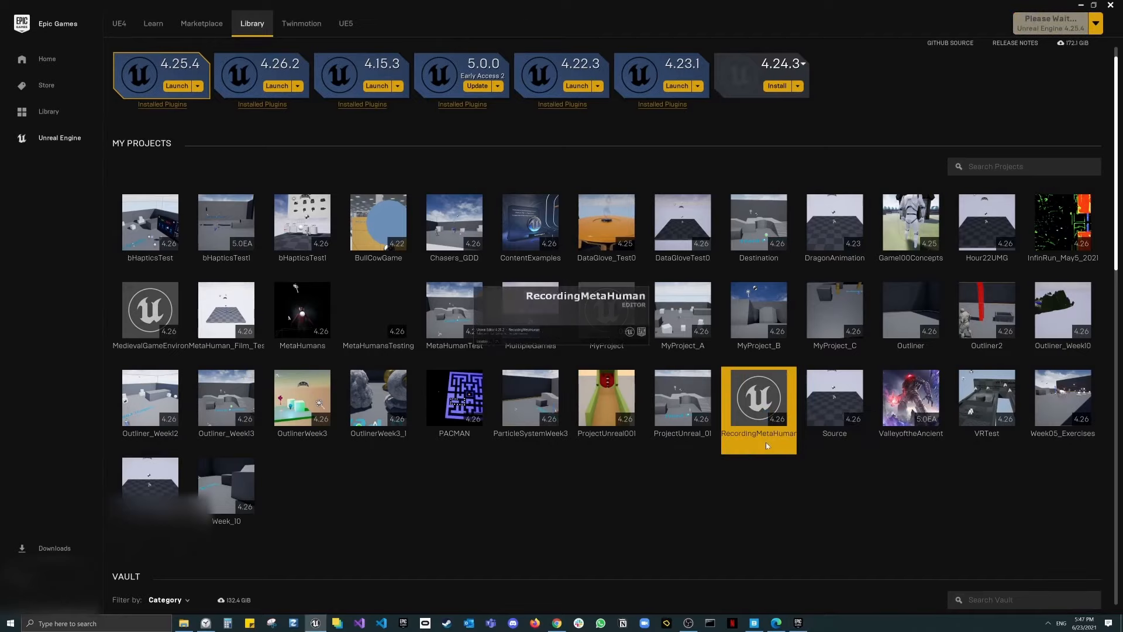
pyautogui.click(1081, 6)
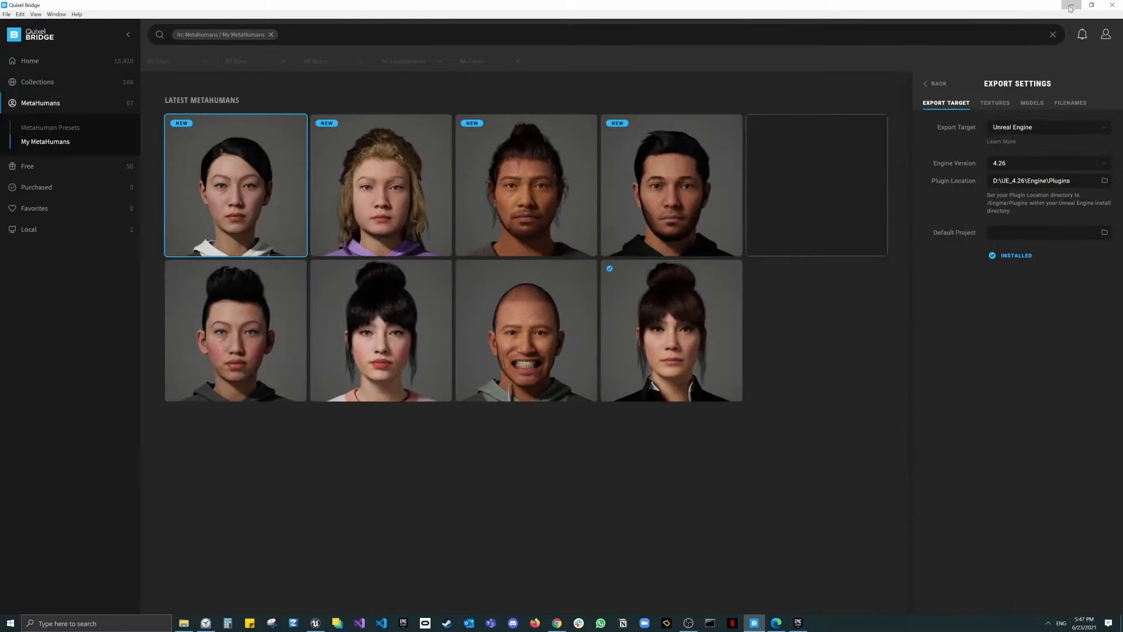
pyautogui.click(1071, 6)
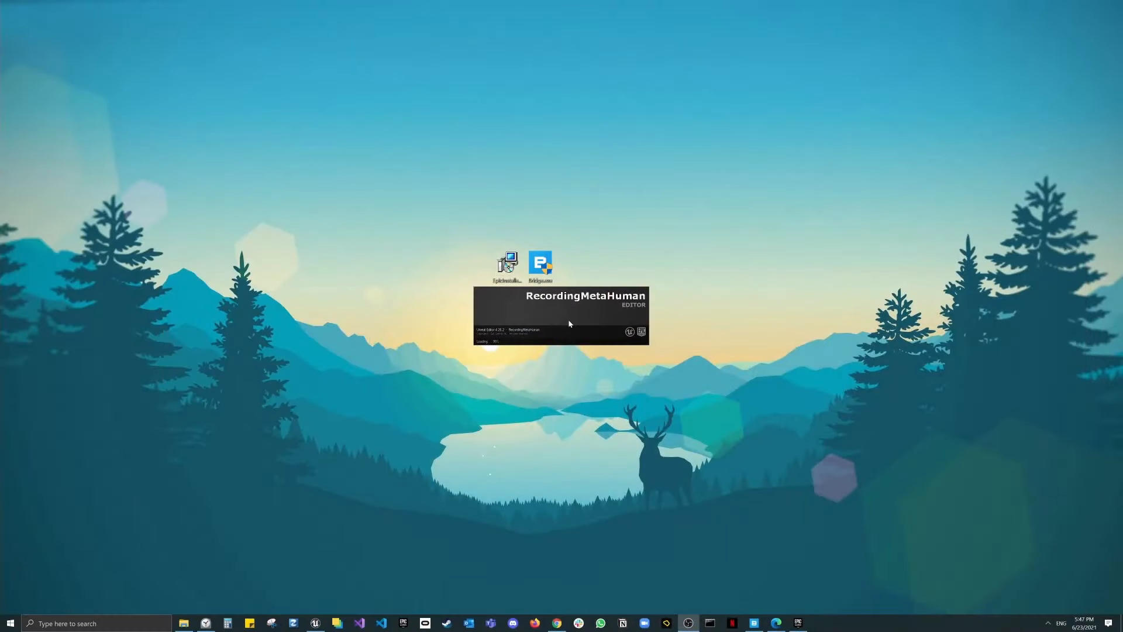